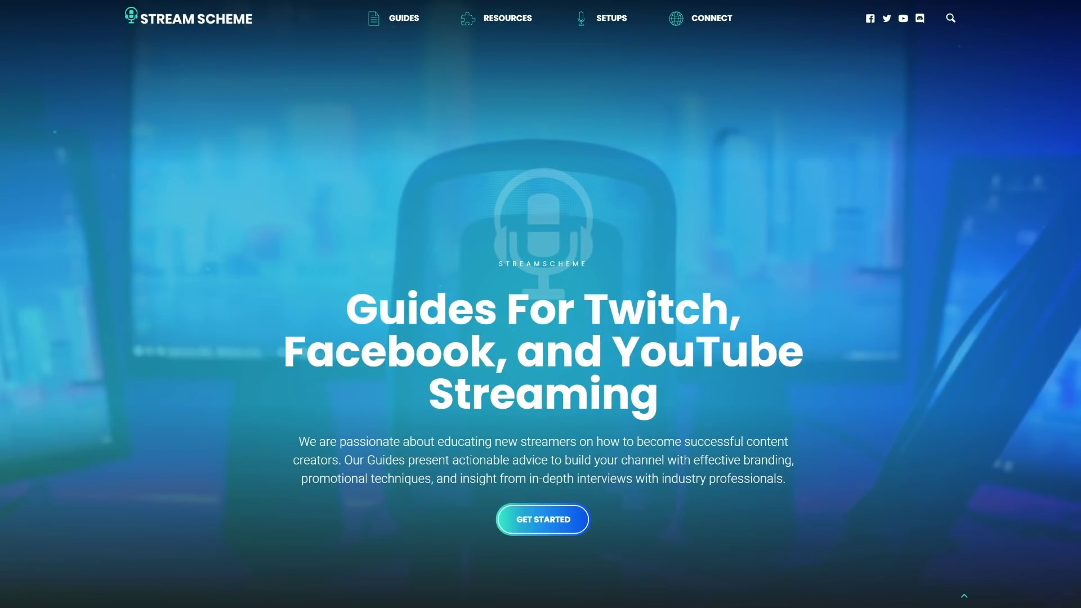
Scroll through the StreamScheme homepage's guides before heading to OWN3D's alert catalogue.
{"action": "scroll", "coordinate": [417, 302], "scroll_direction": "down", "scroll_amount": 8}
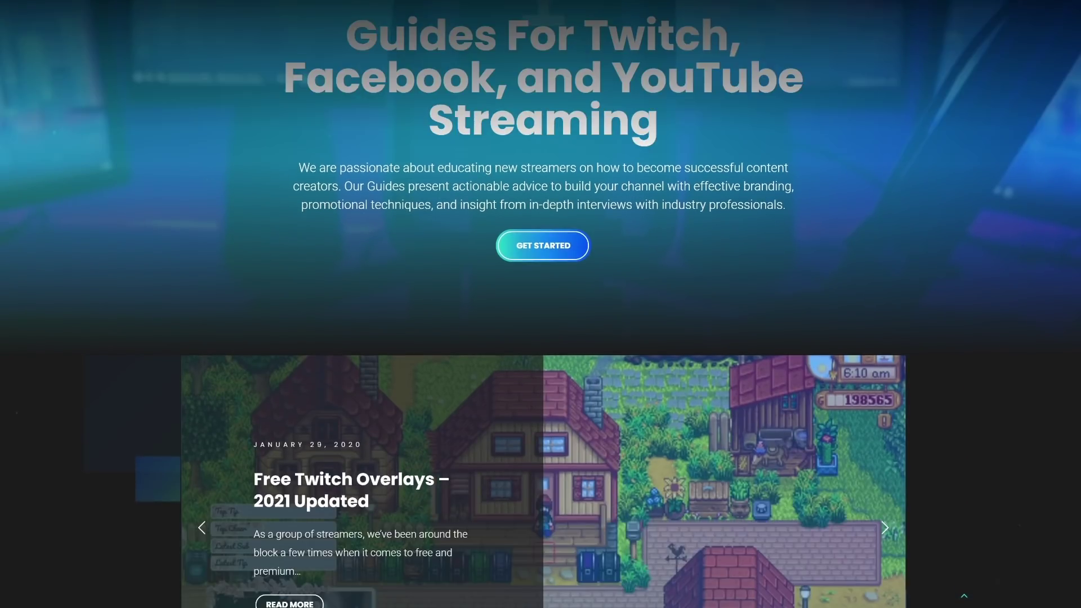
{"action": "scroll", "coordinate": [416, 302], "scroll_direction": "down", "scroll_amount": 5}
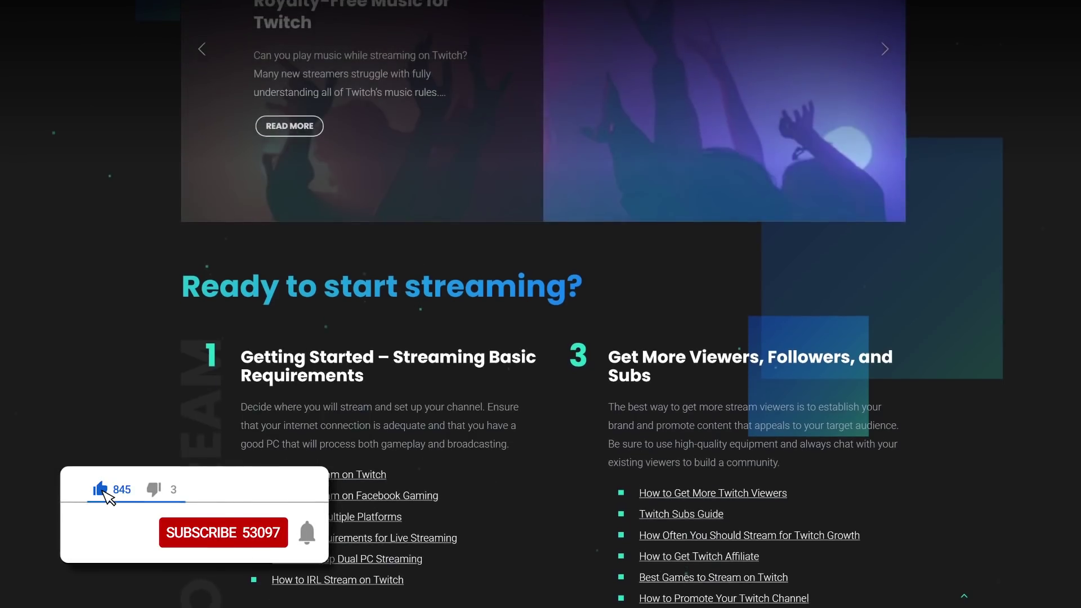
{"action": "scroll", "coordinate": [417, 301], "scroll_direction": "up", "scroll_amount": 2}
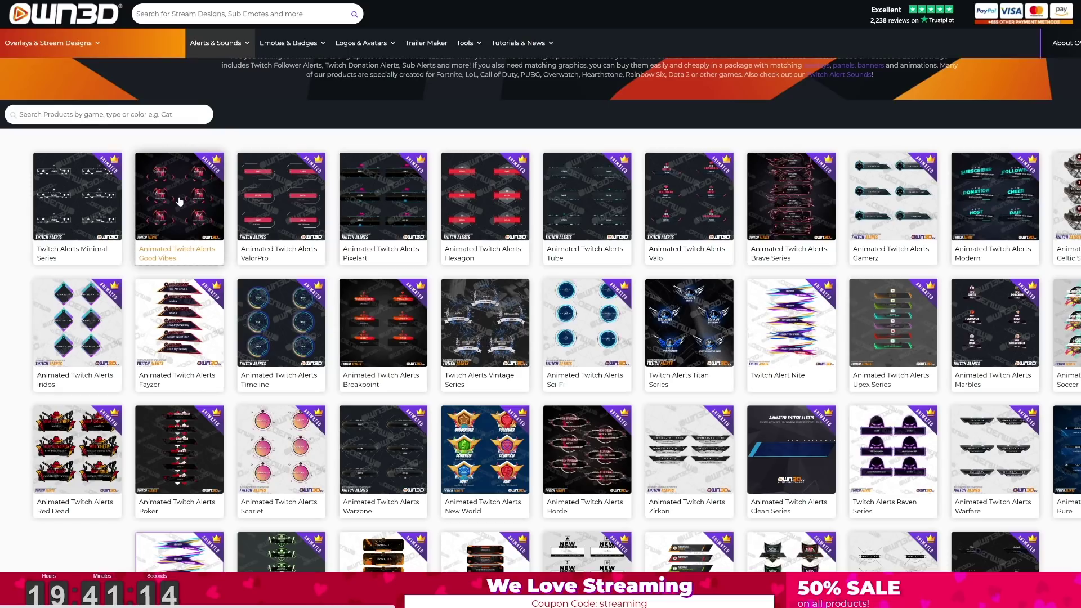
Open the Good Vibes alert pack's product page and watch its series preview full screen.
{"action": "left_click", "coordinate": [180, 202]}
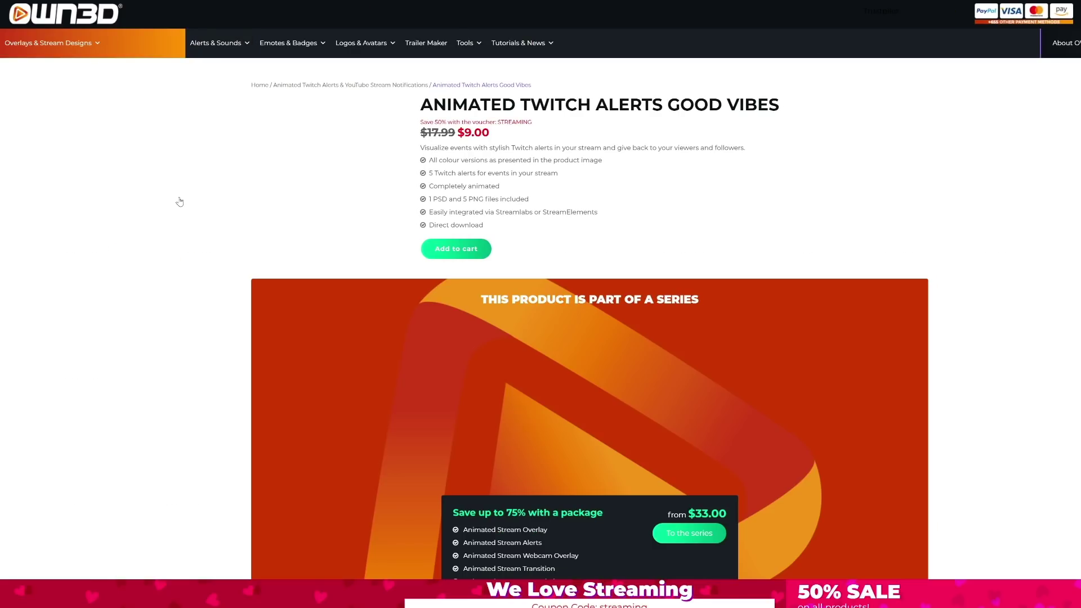
{"action": "scroll", "coordinate": [242, 263], "scroll_direction": "down", "scroll_amount": 2}
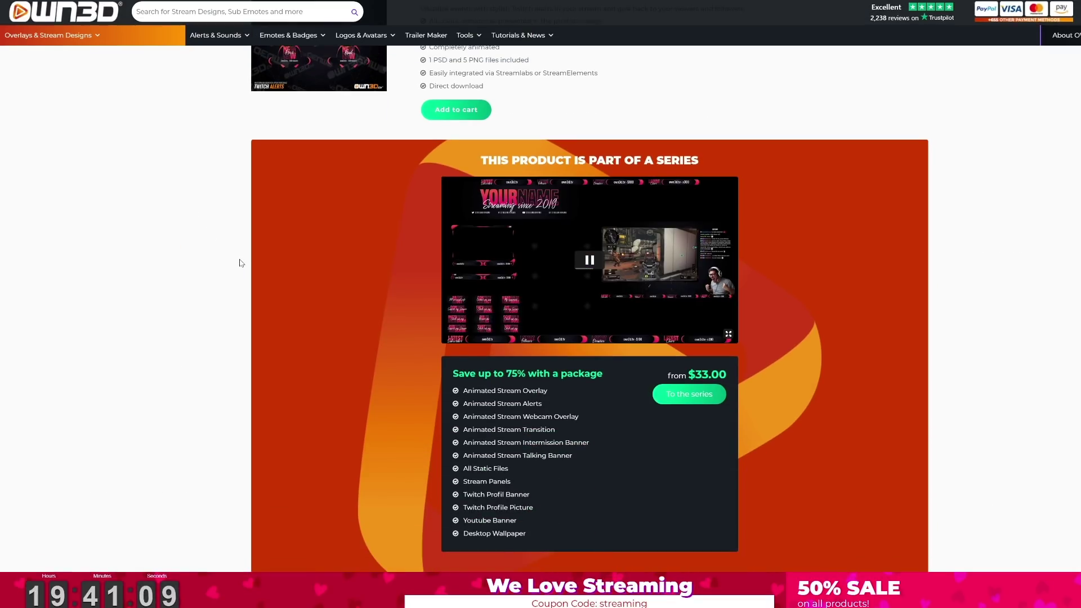
{"action": "scroll", "coordinate": [512, 246], "scroll_direction": "down", "scroll_amount": 3}
{"action": "scroll", "coordinate": [514, 247], "scroll_direction": "up", "scroll_amount": 6}
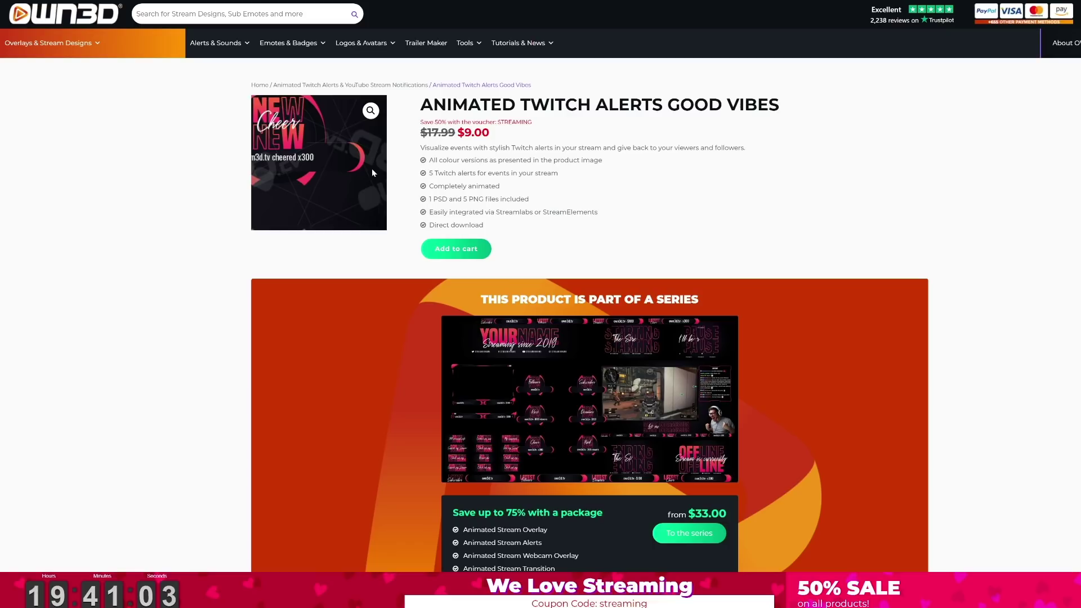
{"action": "mouse_move", "coordinate": [535, 392]}
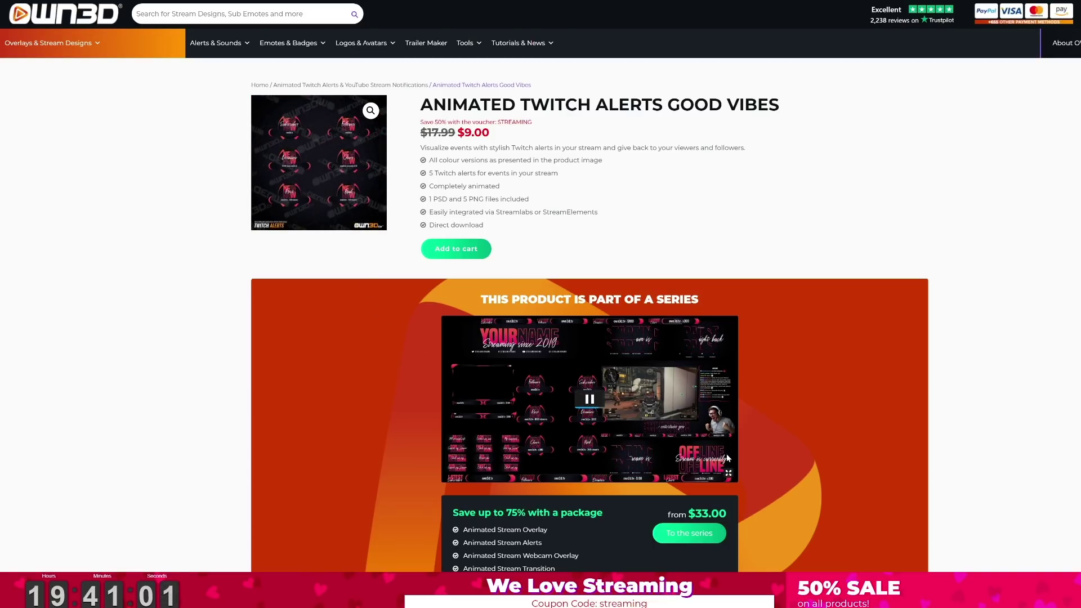
{"action": "left_click", "coordinate": [731, 476]}
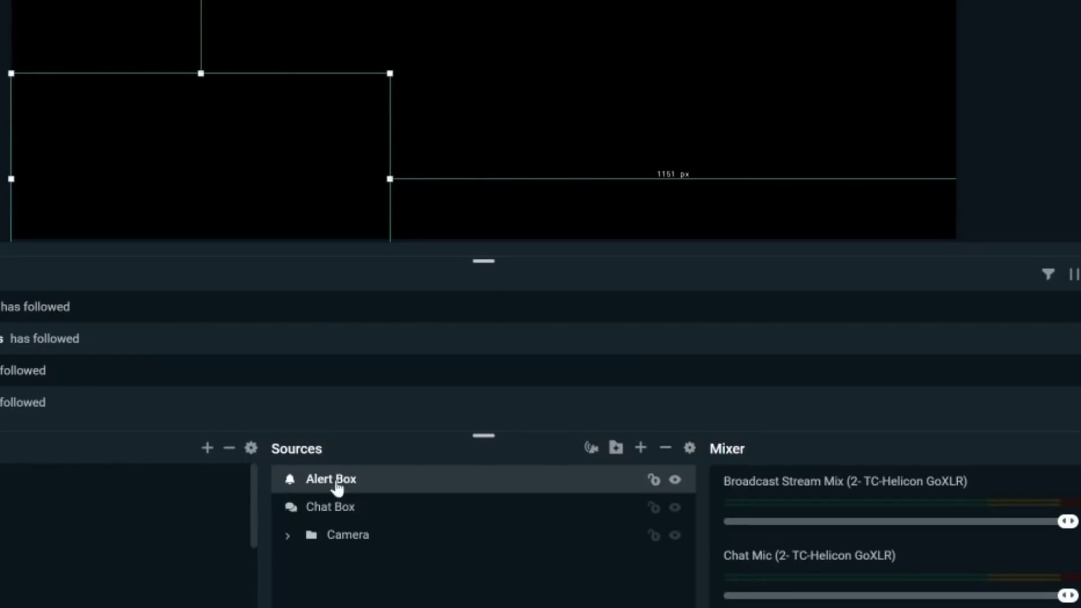
Add a new Alertbox widget source to the current scene, reusing the existing widget.
{"action": "left_click", "coordinate": [641, 448]}
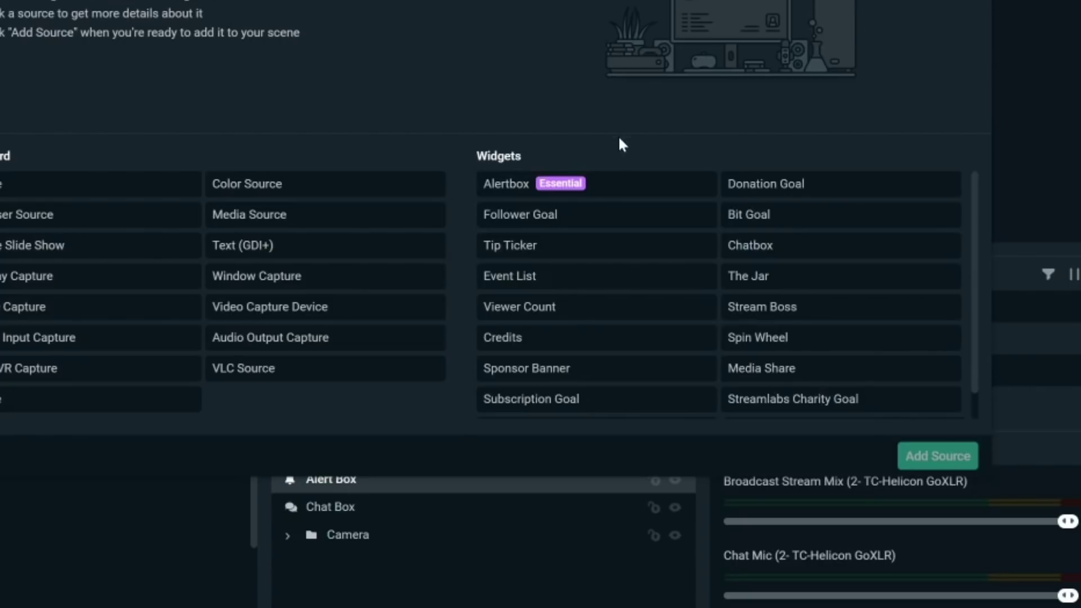
{"action": "left_click", "coordinate": [620, 185]}
{"action": "left_click", "coordinate": [918, 454]}
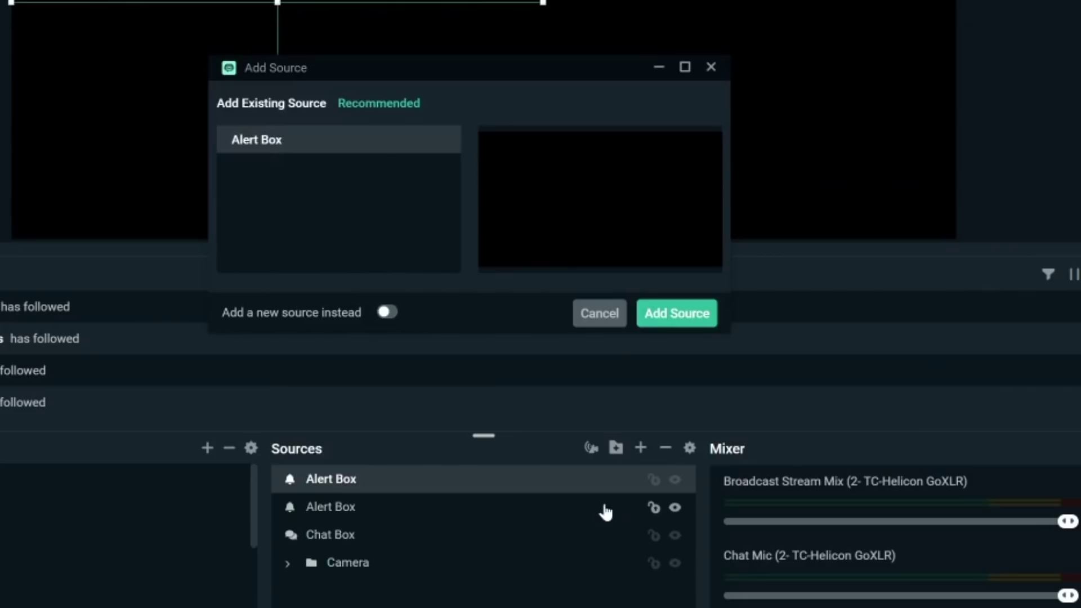
{"action": "left_click", "coordinate": [600, 313]}
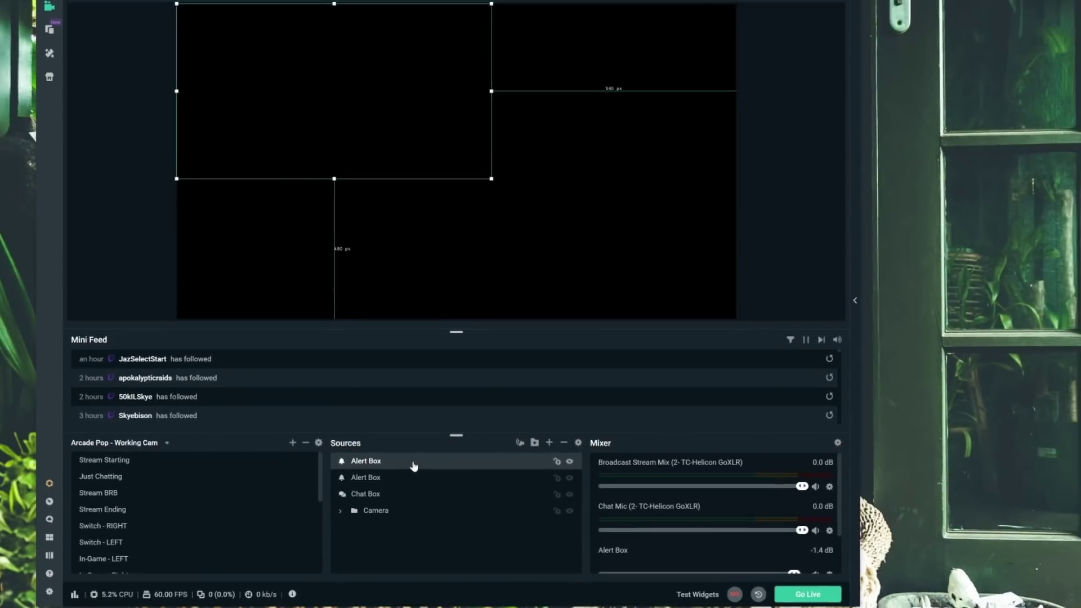
Open the Alert Box settings and preview the Bits, Donations and Merch alert variations.
{"action": "double_click", "coordinate": [414, 464]}
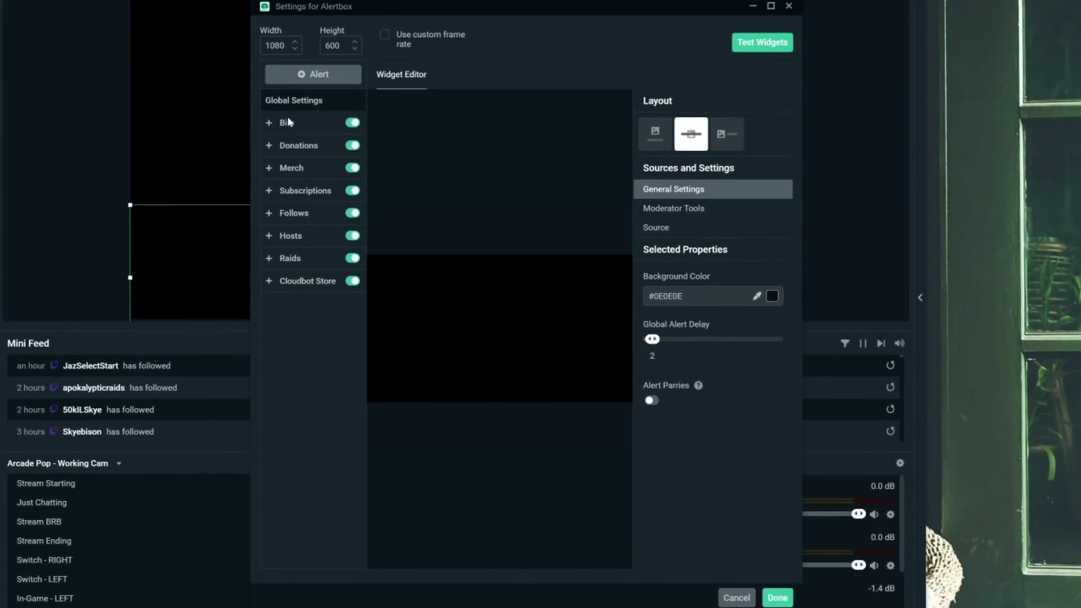
{"action": "left_click", "coordinate": [299, 130]}
{"action": "scroll", "coordinate": [334, 342], "scroll_direction": "down", "scroll_amount": 2}
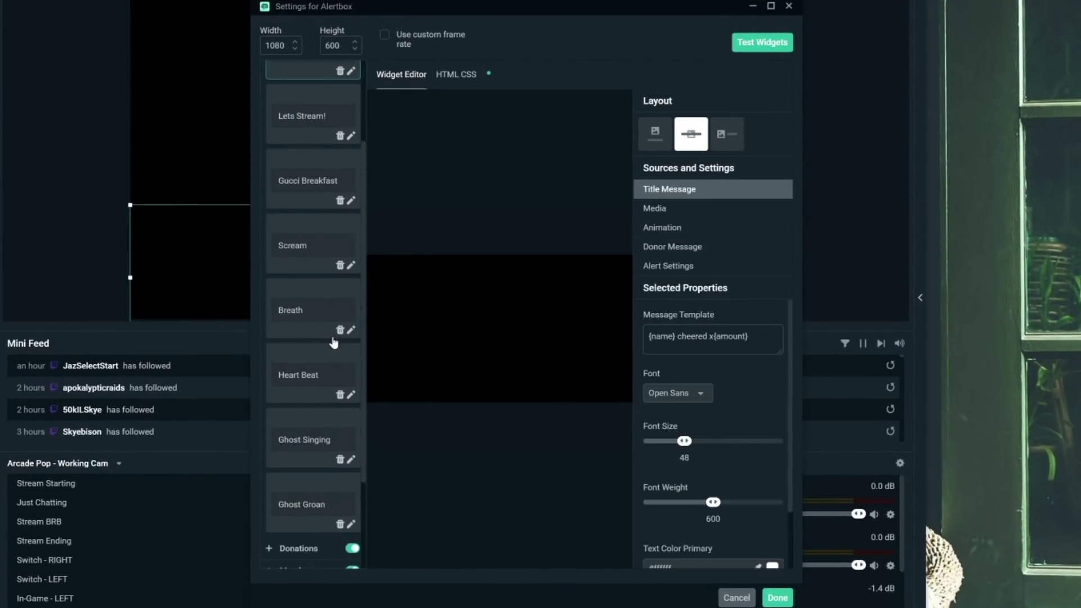
{"action": "scroll", "coordinate": [331, 315], "scroll_direction": "up", "scroll_amount": 2}
{"action": "left_click", "coordinate": [309, 130]}
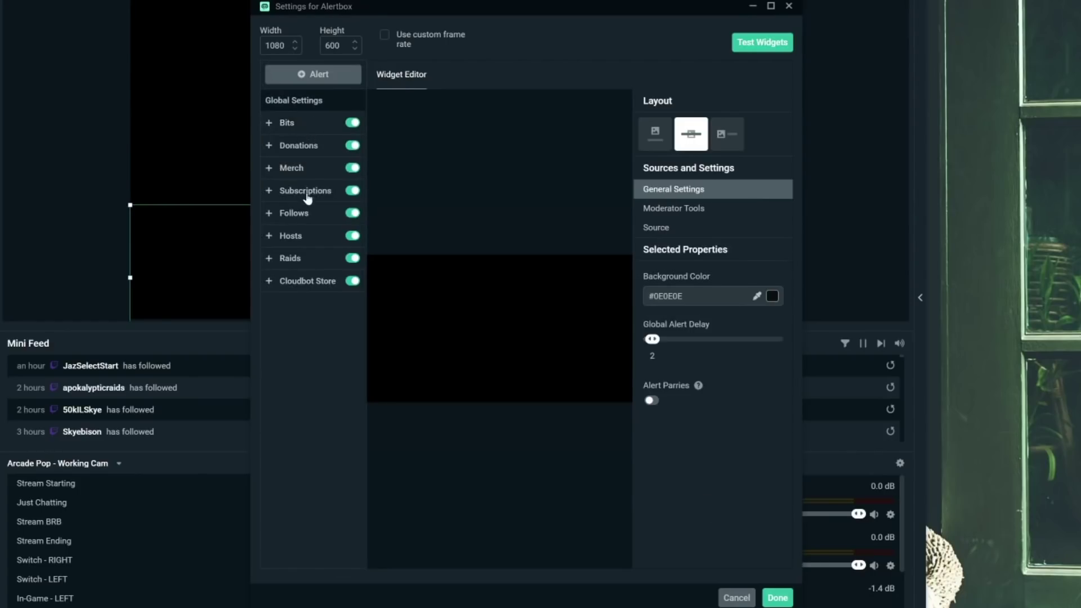
{"action": "left_click", "coordinate": [299, 147]}
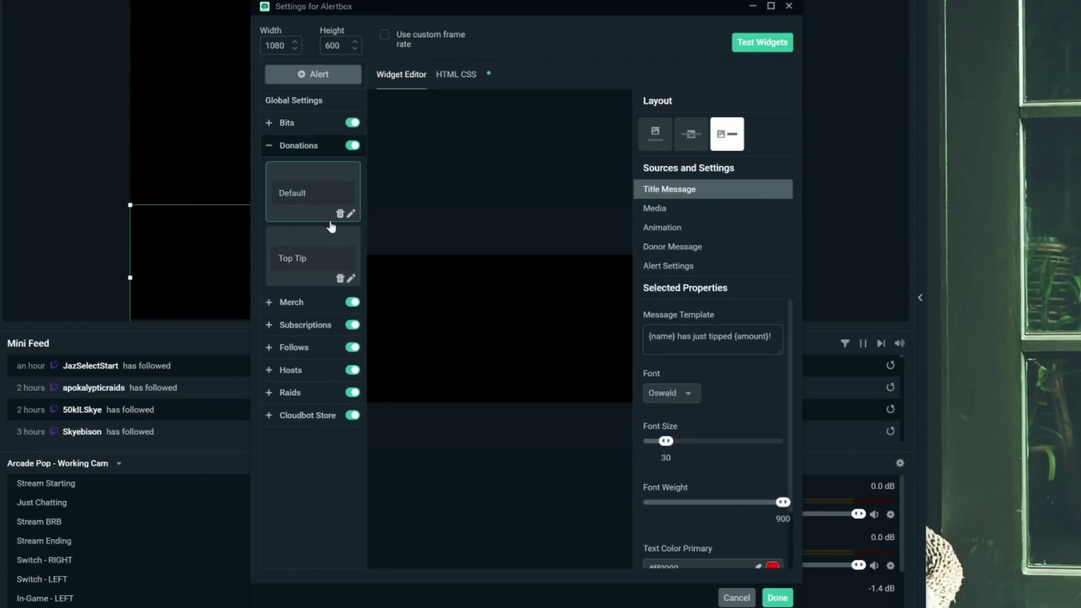
{"action": "left_click", "coordinate": [301, 151]}
{"action": "left_click", "coordinate": [300, 169]}
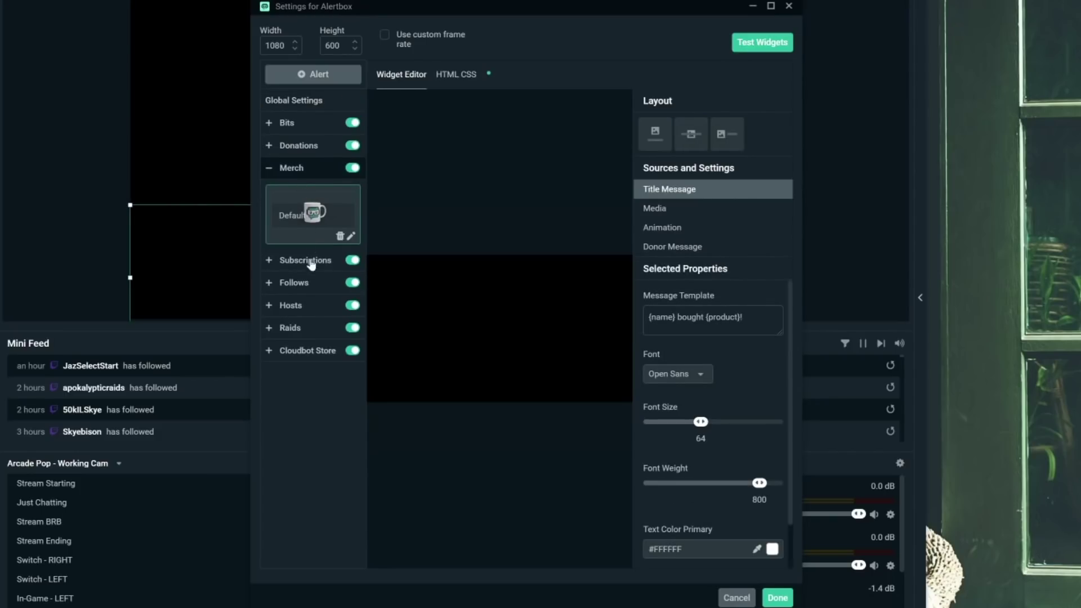
{"action": "left_click", "coordinate": [304, 173]}
Expand the Subscriptions section and scroll through its variations, including Gifted Subs.
{"action": "left_click", "coordinate": [300, 194]}
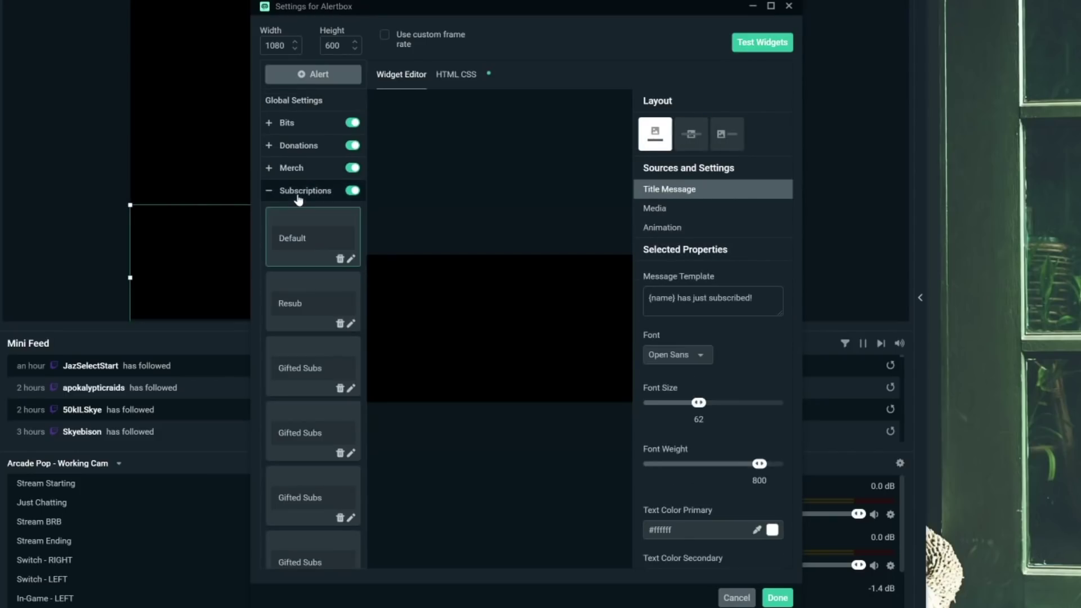
{"action": "scroll", "coordinate": [300, 259], "scroll_direction": "down", "scroll_amount": 10}
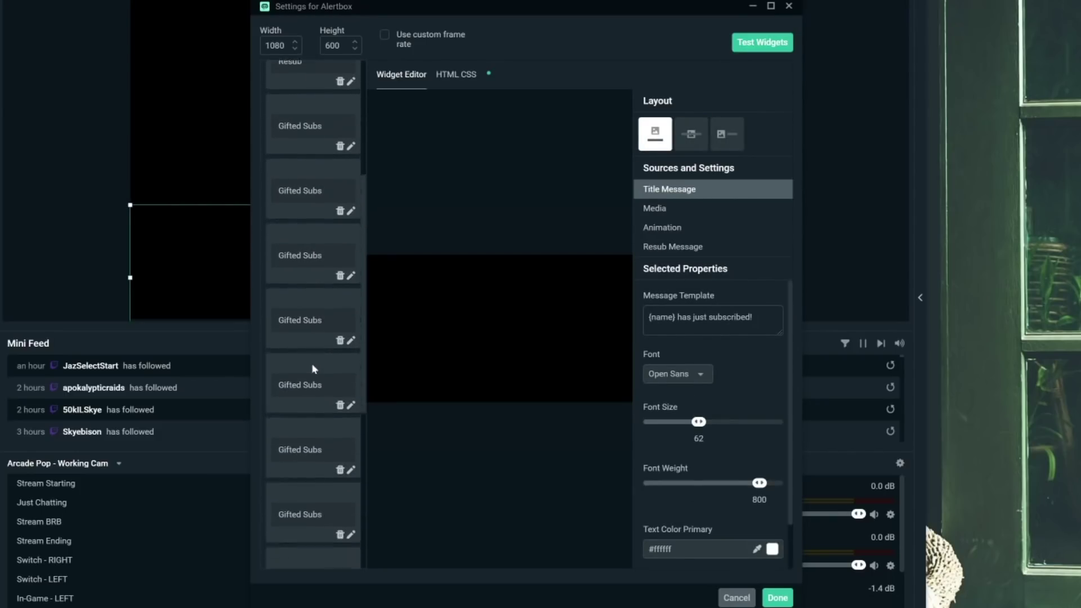
{"action": "scroll", "coordinate": [313, 370], "scroll_direction": "up", "scroll_amount": 10}
{"action": "scroll", "coordinate": [306, 338], "scroll_direction": "down", "scroll_amount": 10}
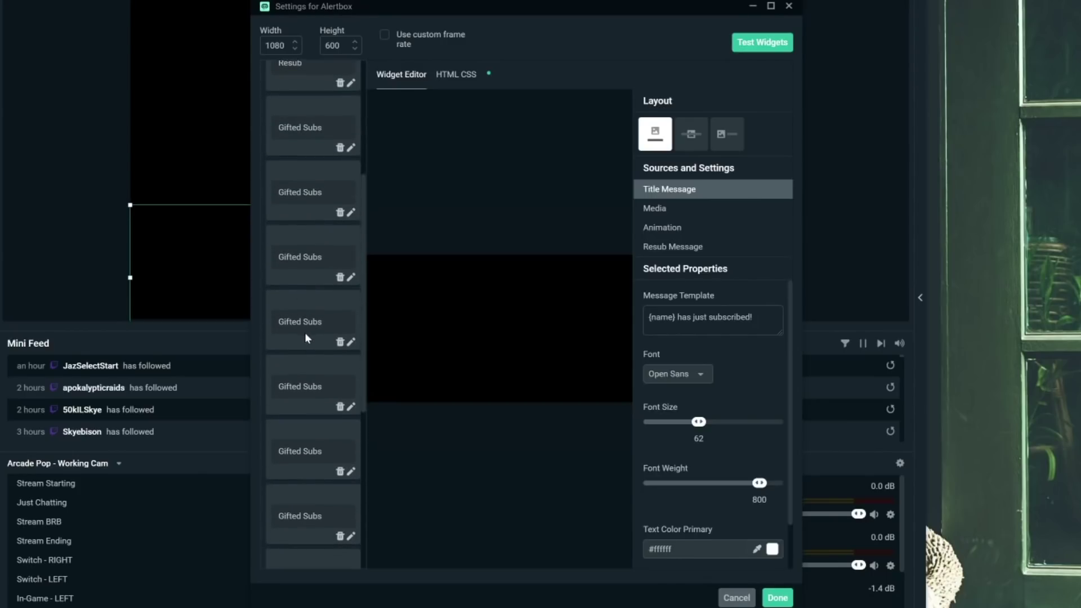
{"action": "scroll", "coordinate": [305, 338], "scroll_direction": "down", "scroll_amount": 3}
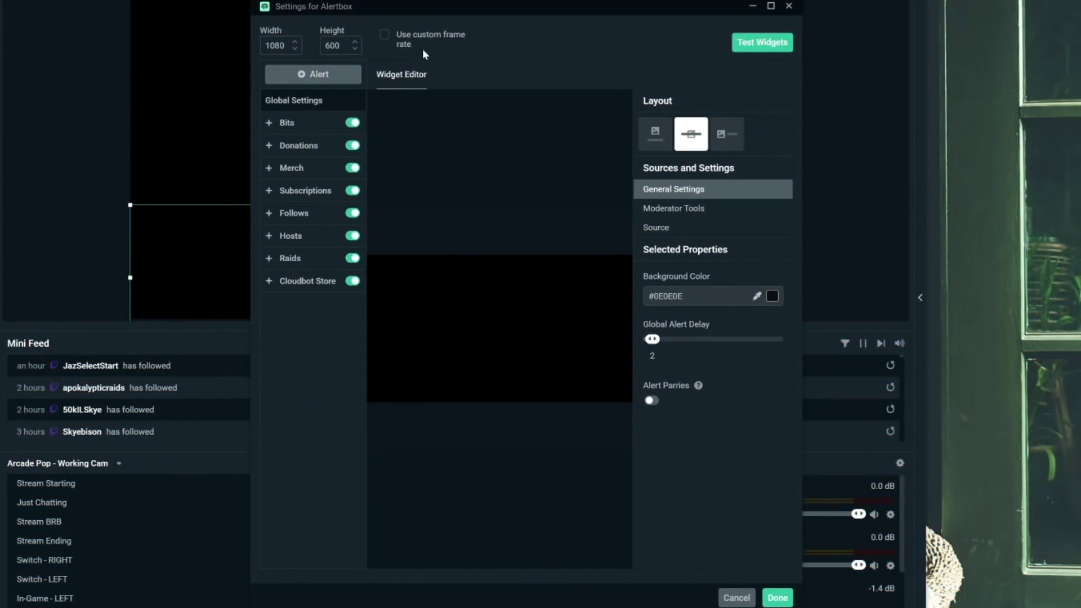
Review the Bits, Donations and Merch alert variations once more.
{"action": "left_click", "coordinate": [300, 129]}
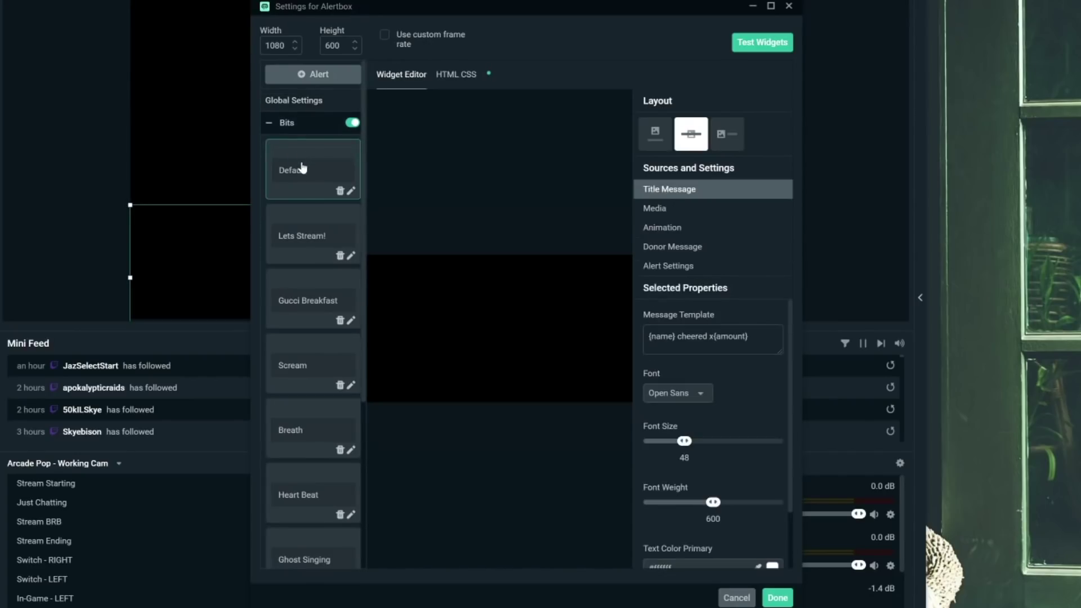
{"action": "scroll", "coordinate": [333, 343], "scroll_direction": "down", "scroll_amount": 2}
{"action": "scroll", "coordinate": [330, 309], "scroll_direction": "up", "scroll_amount": 2}
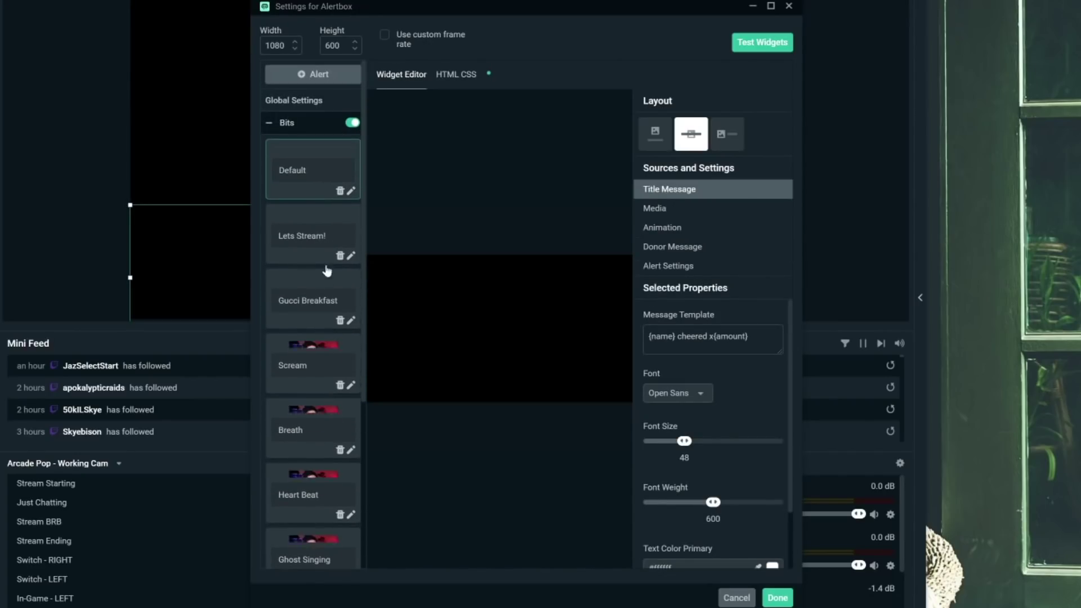
{"action": "left_click", "coordinate": [307, 124]}
{"action": "left_click", "coordinate": [313, 145]}
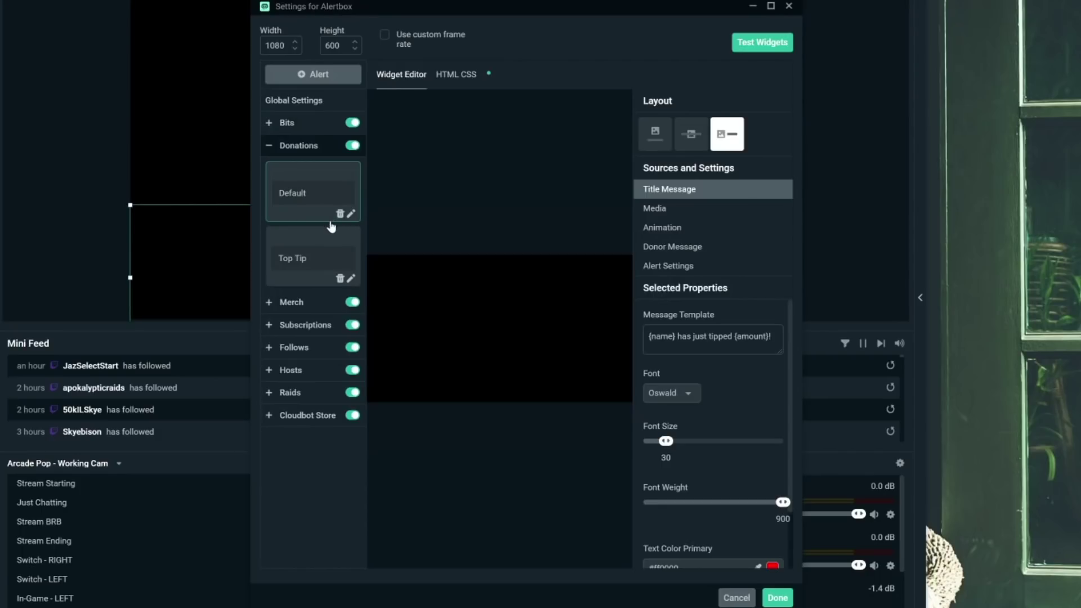
{"action": "left_click", "coordinate": [300, 147]}
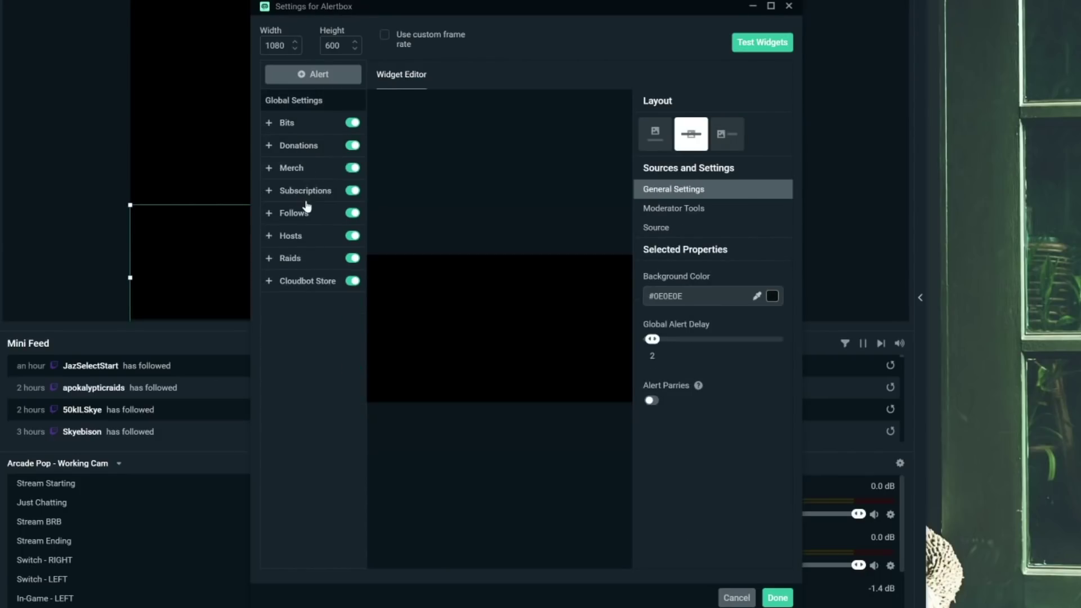
{"action": "left_click", "coordinate": [301, 169]}
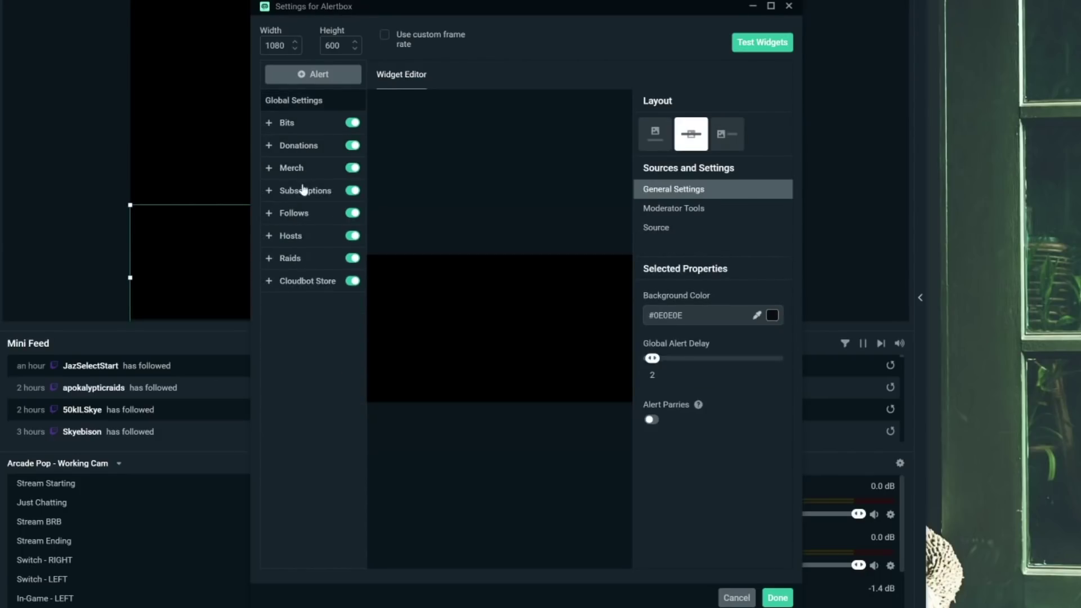
Expand Subscriptions again and browse the Default, Resub and Gifted Subs variation cards.
{"action": "left_click", "coordinate": [303, 191]}
{"action": "scroll", "coordinate": [302, 243], "scroll_direction": "down", "scroll_amount": 1}
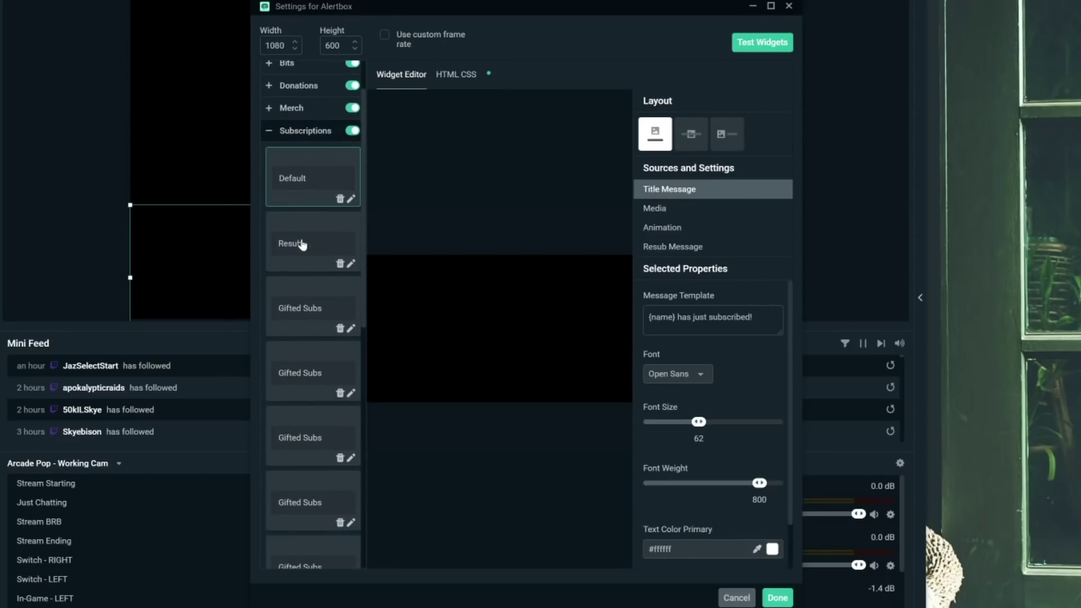
{"action": "scroll", "coordinate": [314, 370], "scroll_direction": "down", "scroll_amount": 5}
{"action": "scroll", "coordinate": [313, 370], "scroll_direction": "up", "scroll_amount": 4}
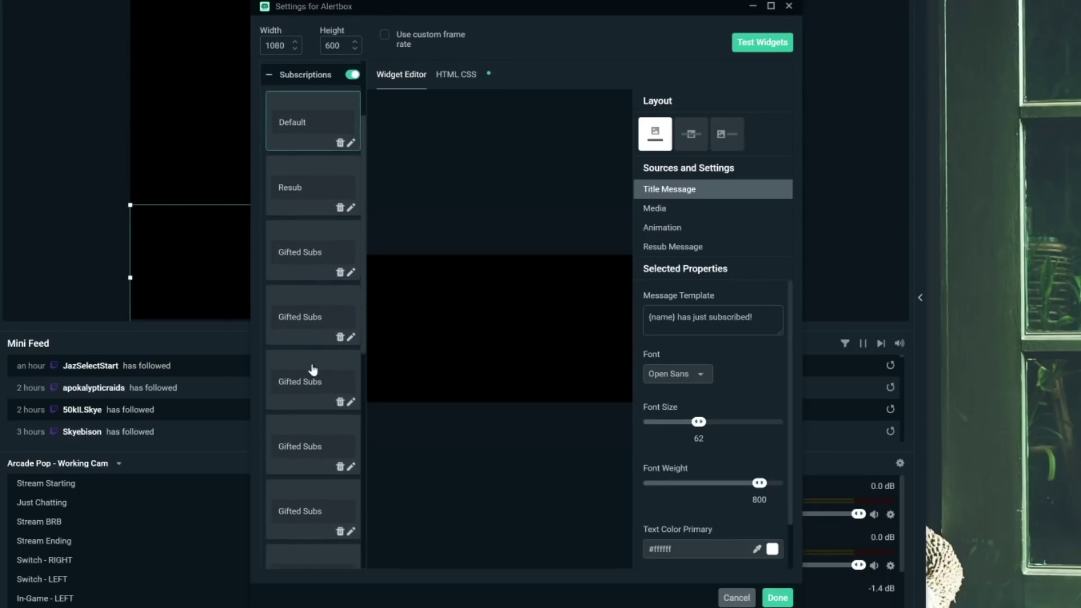
{"action": "scroll", "coordinate": [307, 338], "scroll_direction": "up", "scroll_amount": 2}
{"action": "scroll", "coordinate": [306, 338], "scroll_direction": "down", "scroll_amount": 5}
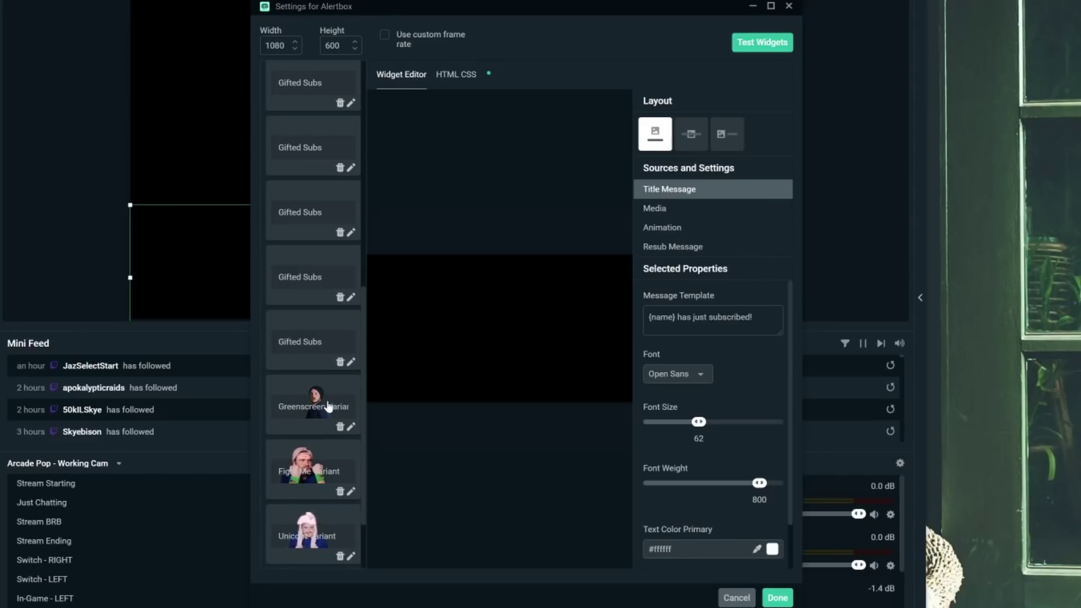
{"action": "scroll", "coordinate": [326, 417], "scroll_direction": "down", "scroll_amount": 2}
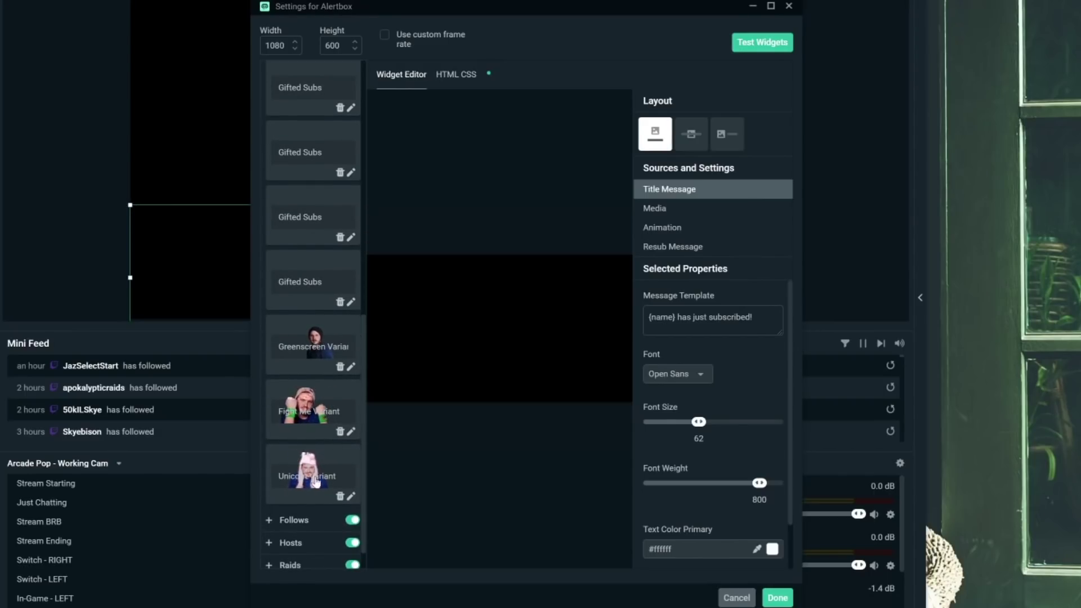
{"action": "scroll", "coordinate": [309, 451], "scroll_direction": "up", "scroll_amount": 6}
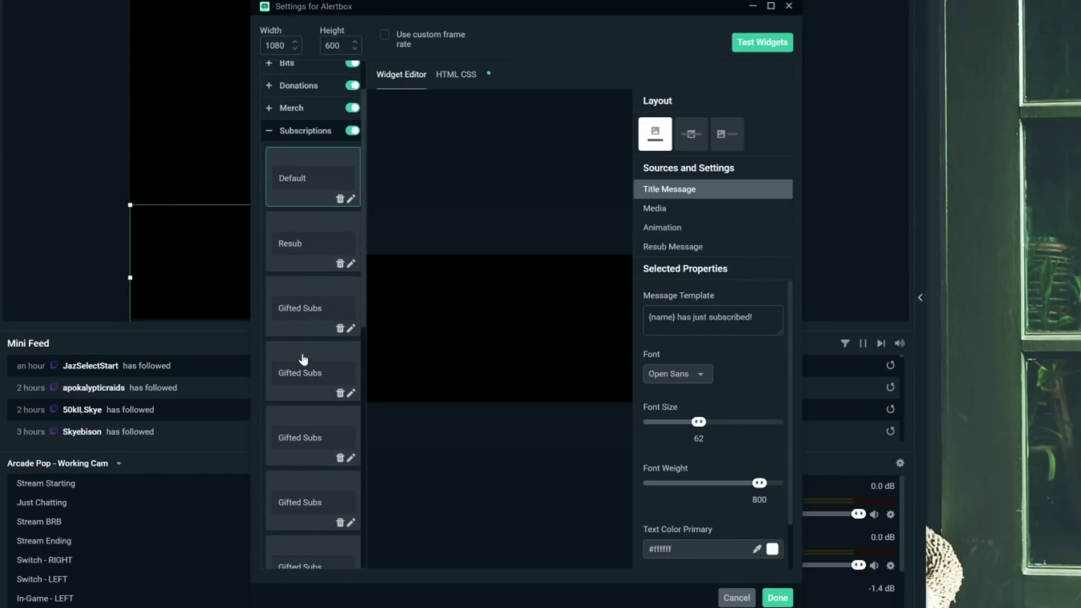
{"action": "scroll", "coordinate": [303, 359], "scroll_direction": "up", "scroll_amount": 2}
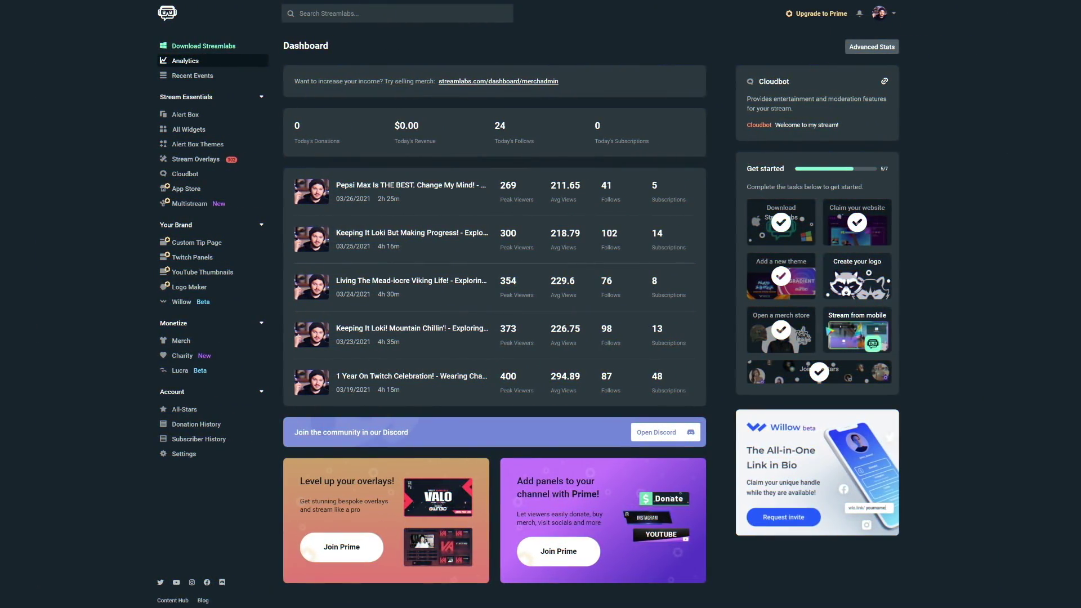
Open the Alert Box settings page and go to its Manage Themes list.
{"action": "left_click", "coordinate": [177, 115]}
{"action": "scroll", "coordinate": [723, 158], "scroll_direction": "down", "scroll_amount": 2}
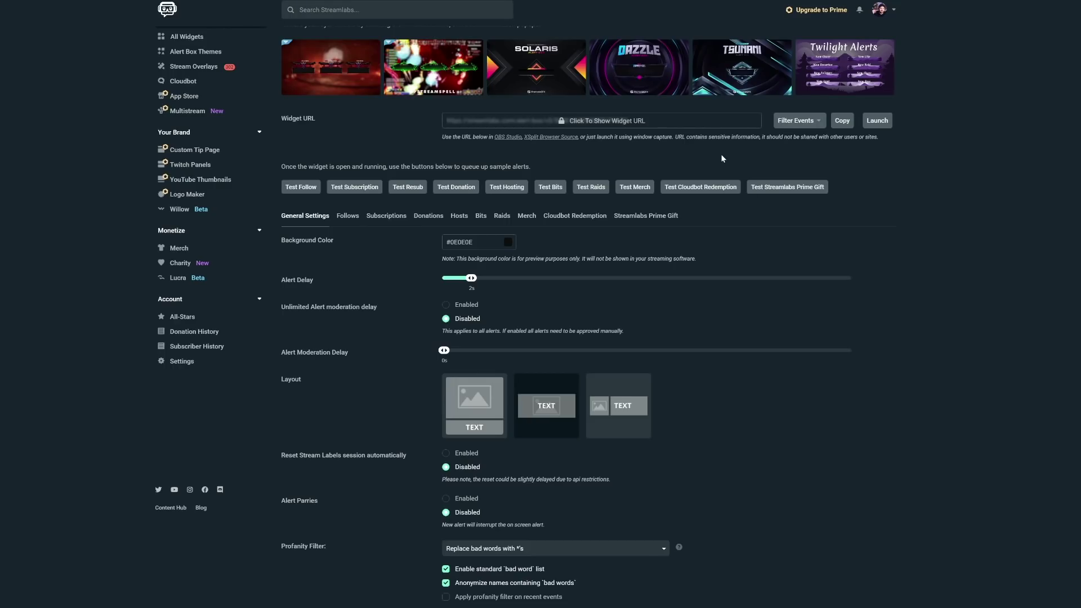
{"action": "scroll", "coordinate": [721, 154], "scroll_direction": "up", "scroll_amount": 2}
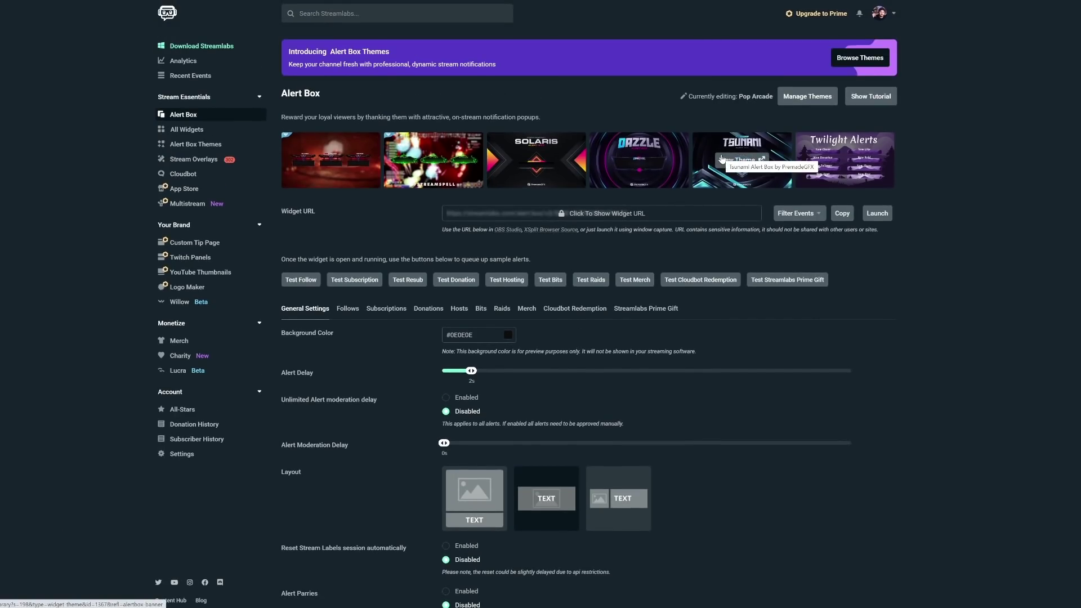
{"action": "left_click", "coordinate": [796, 97]}
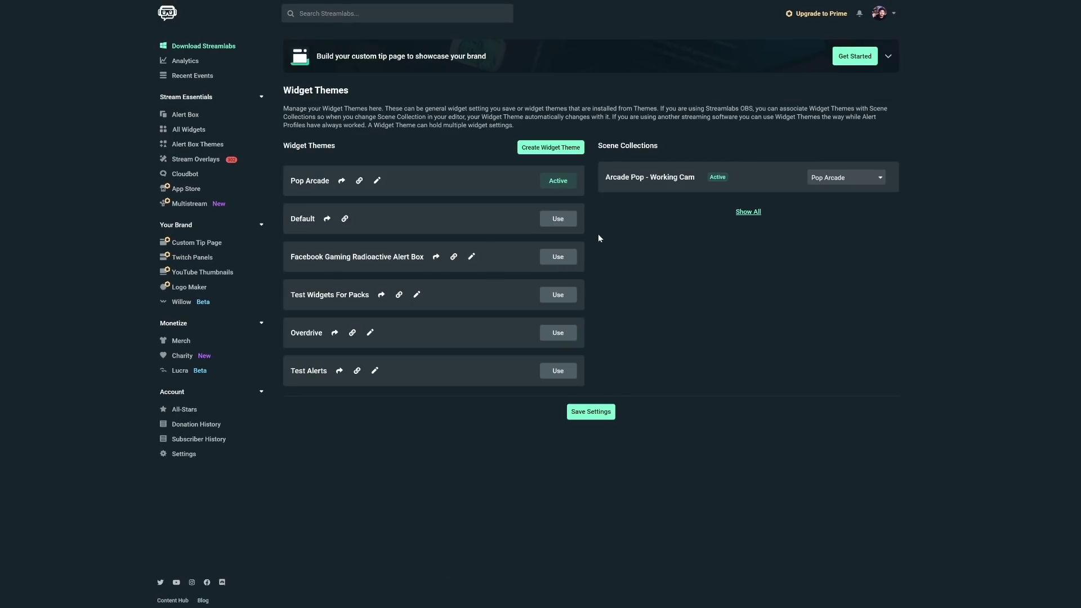
Start a new widget theme named 'New T', then cancel without creating it.
{"action": "left_click", "coordinate": [553, 149]}
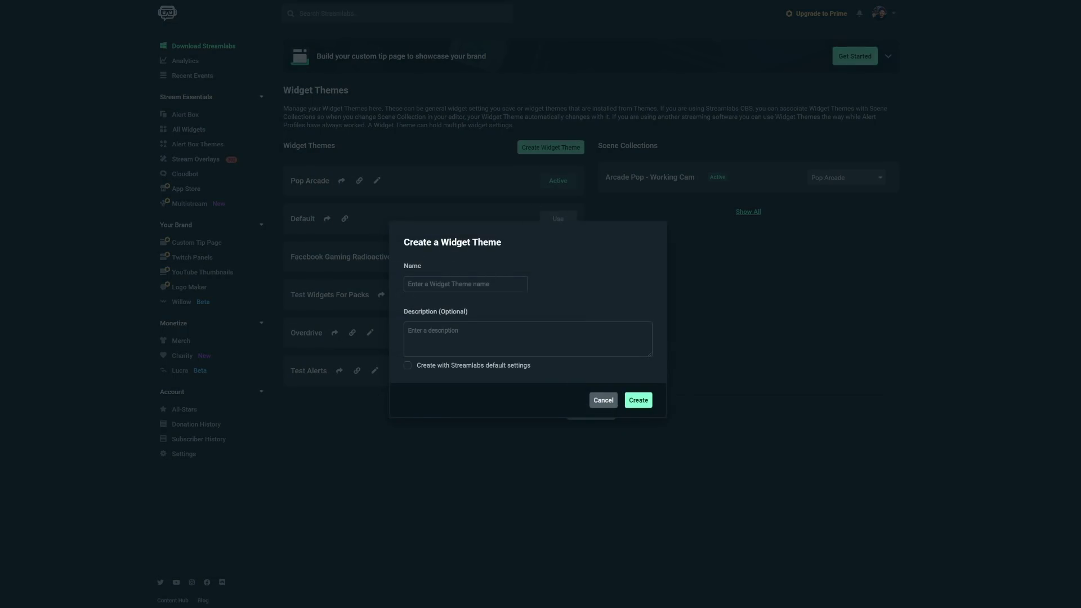
{"action": "type", "text": "New Theme To Test"}
{"action": "key", "text": "Tab"}
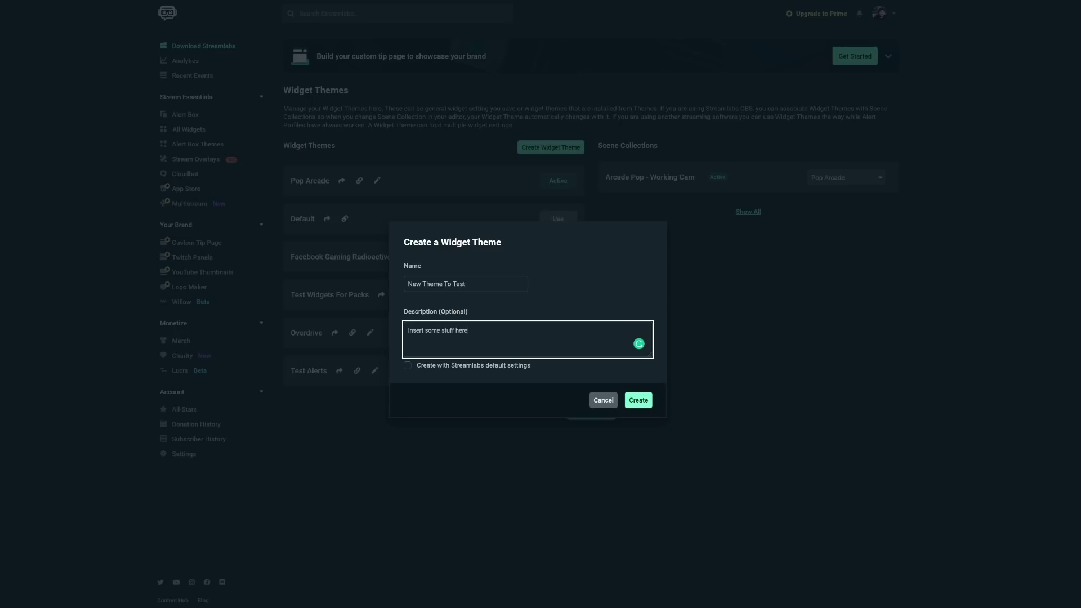
{"action": "left_click", "coordinate": [639, 400]}
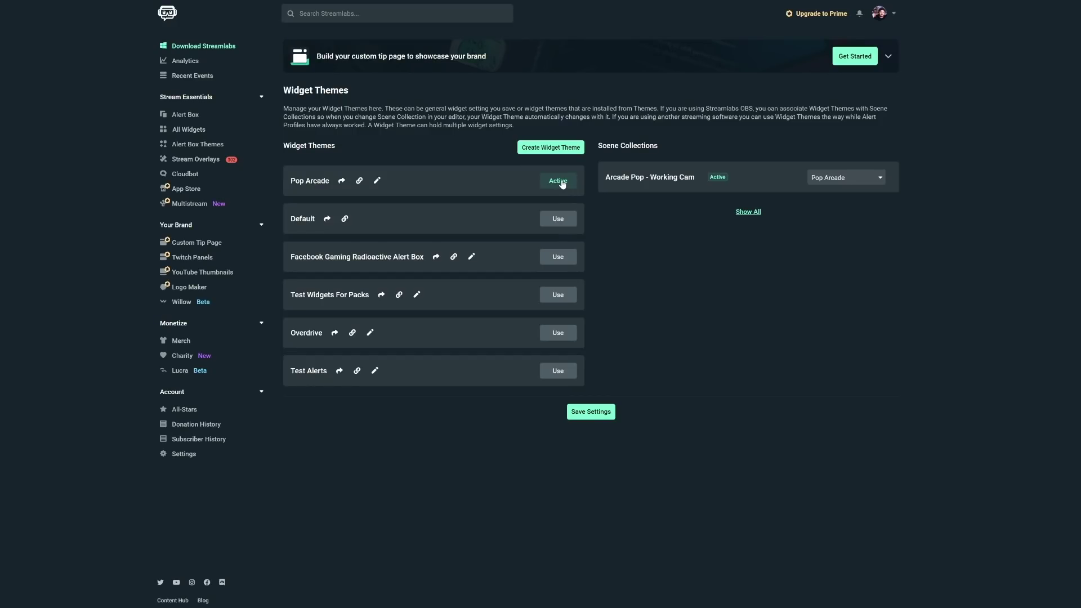
Return to the Alert Box settings and open the Follows tab's message, image, sound and HTML options.
{"action": "left_click", "coordinate": [185, 114]}
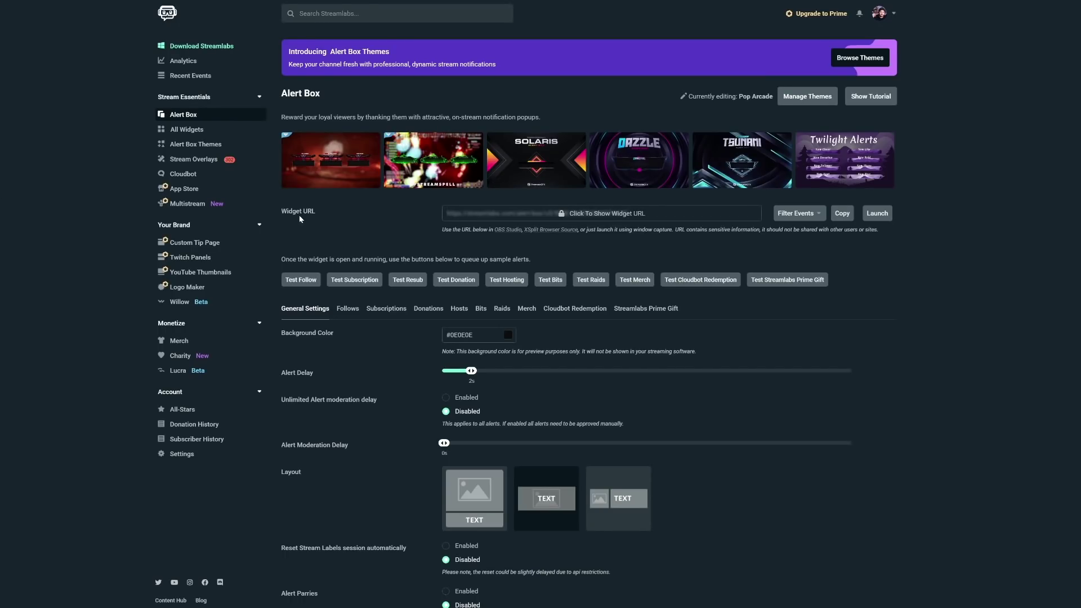
{"action": "scroll", "coordinate": [329, 298], "scroll_direction": "down", "scroll_amount": 3}
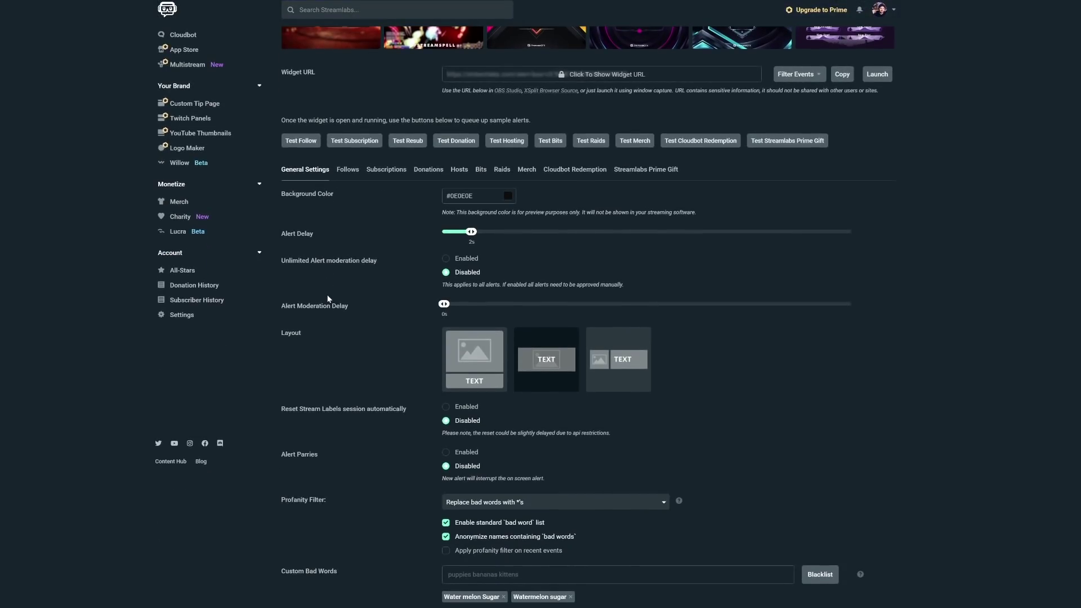
{"action": "left_click", "coordinate": [347, 175]}
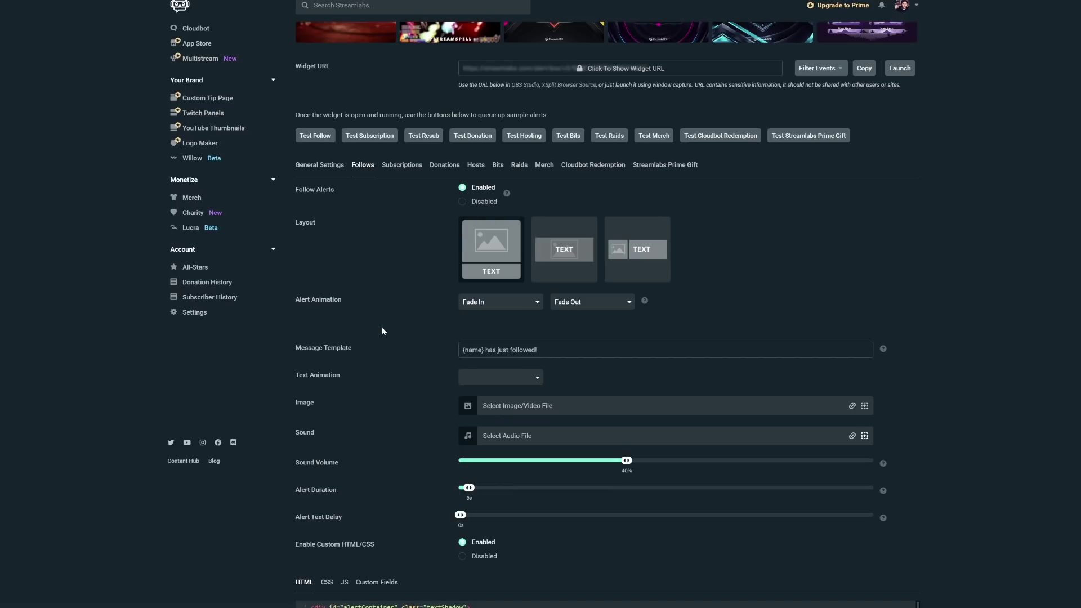
{"action": "scroll", "coordinate": [613, 337], "scroll_direction": "down", "scroll_amount": 4}
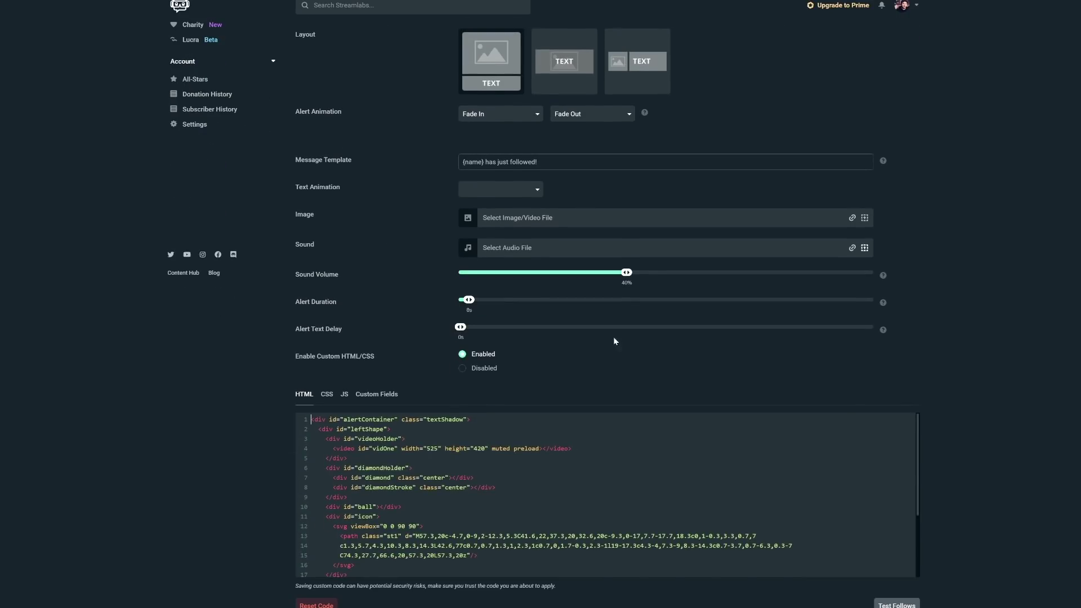
{"action": "left_click", "coordinate": [866, 218]}
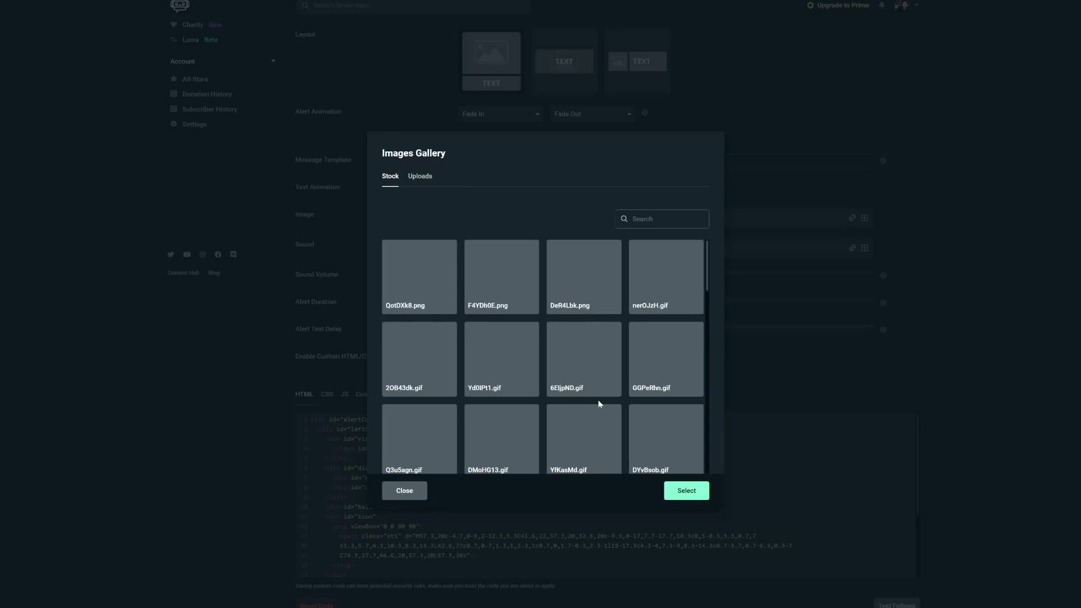
{"action": "left_click", "coordinate": [427, 180]}
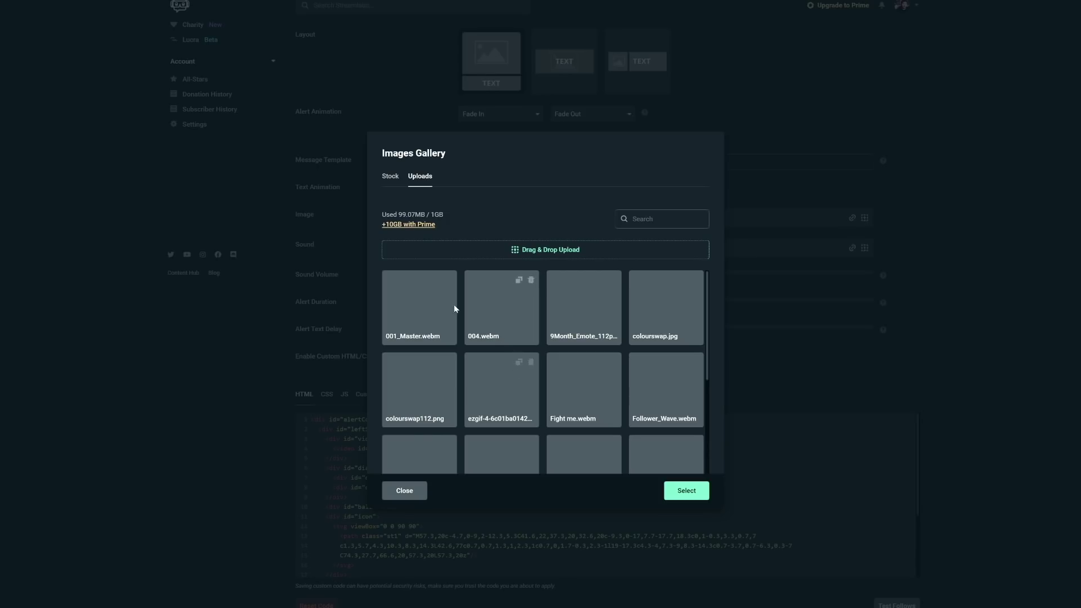
{"action": "left_click", "coordinate": [391, 179]}
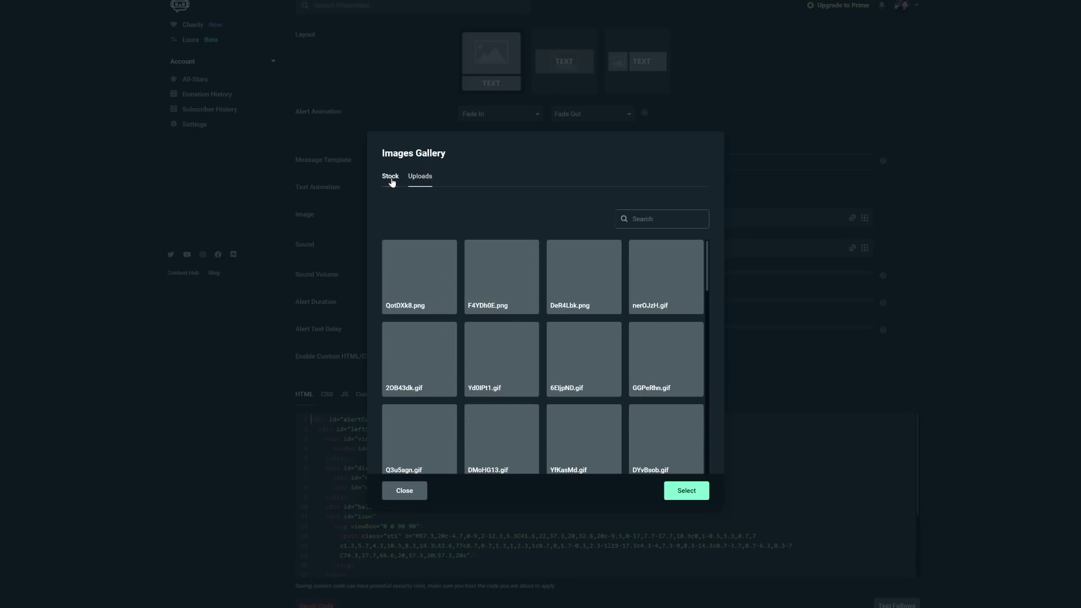
{"action": "scroll", "coordinate": [519, 351], "scroll_direction": "down", "scroll_amount": 2}
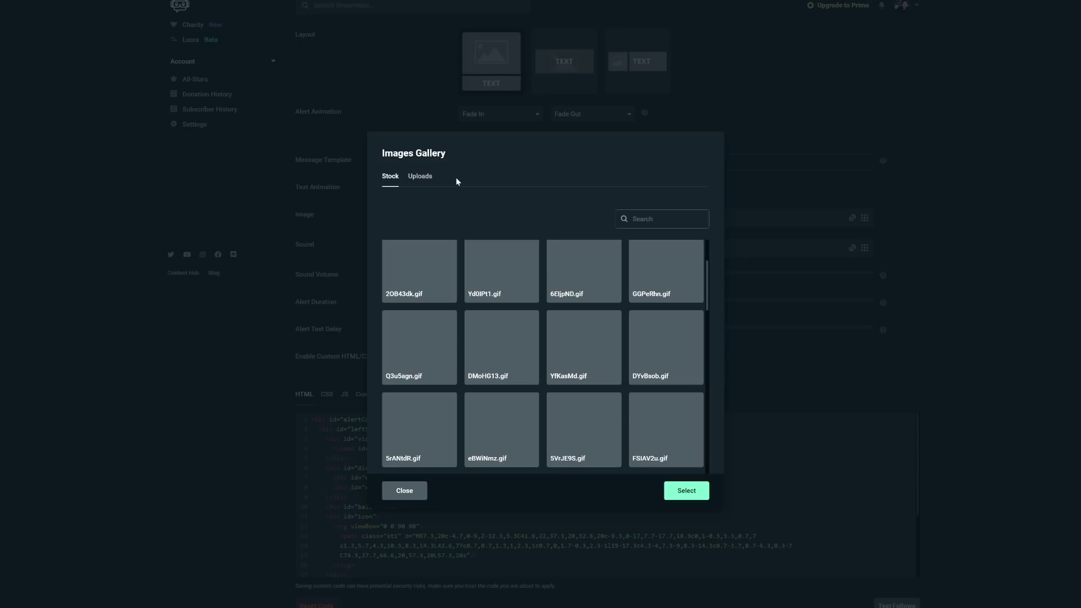
{"action": "left_click", "coordinate": [421, 177]}
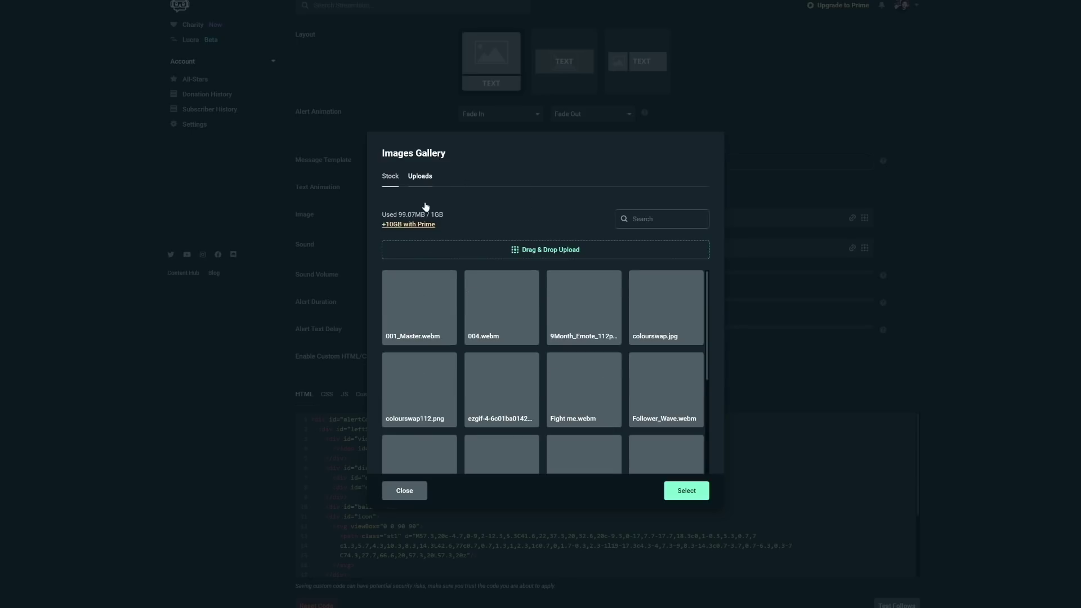
{"action": "left_click", "coordinate": [405, 491]}
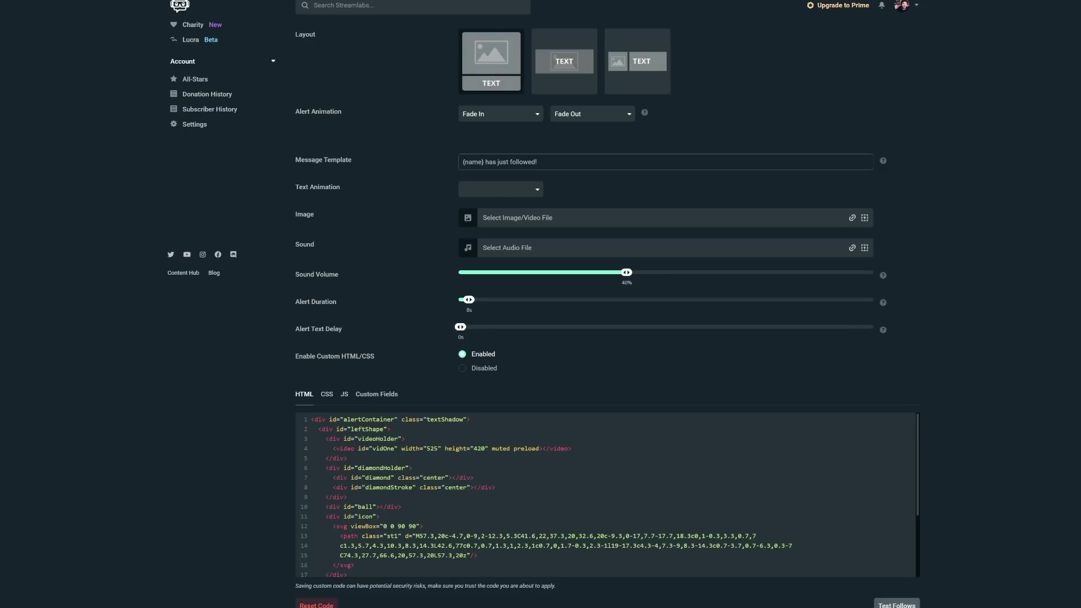
{"action": "left_click", "coordinate": [865, 247]}
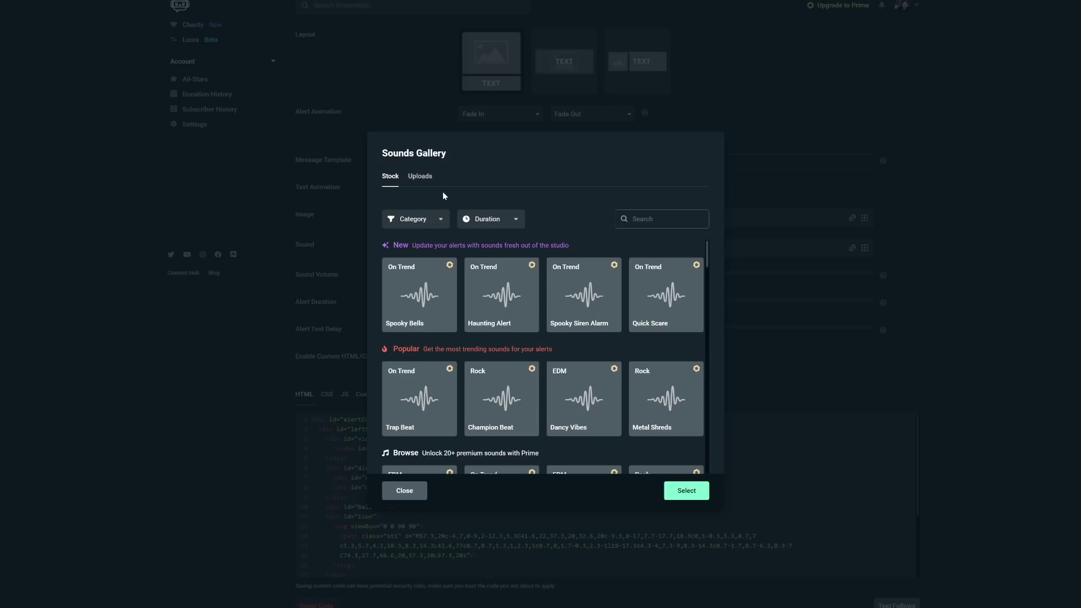
{"action": "left_click", "coordinate": [422, 179]}
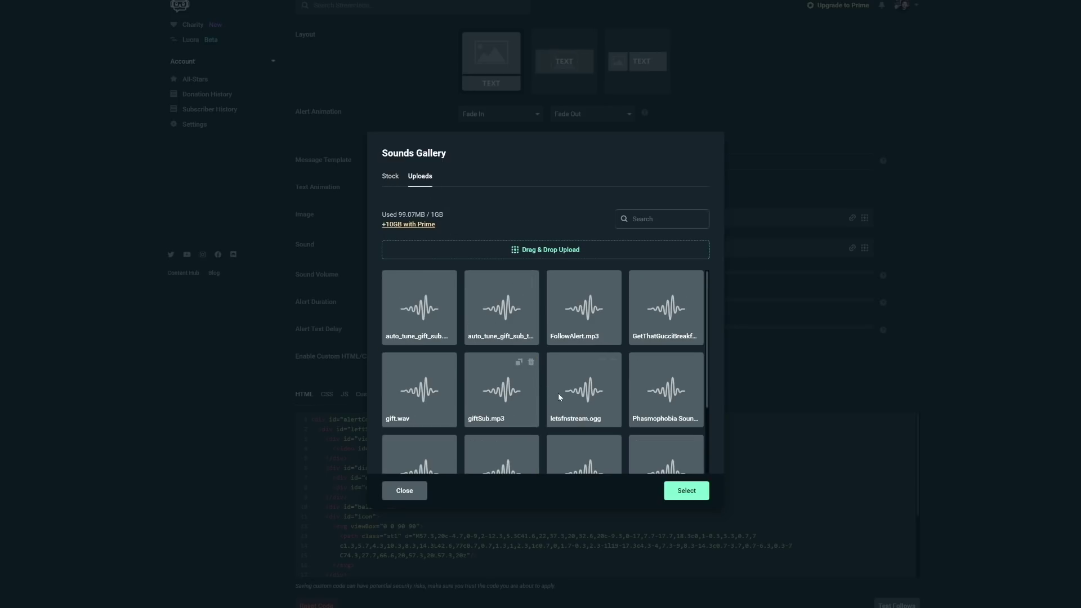
{"action": "left_click", "coordinate": [405, 491]}
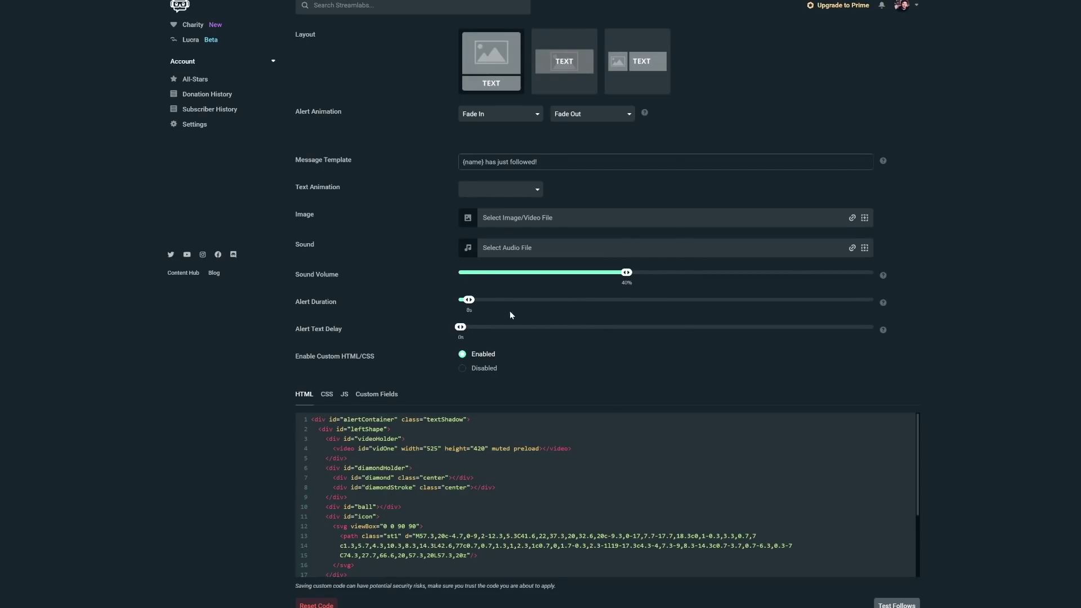
Scroll to the follow message template and briefly select part of its text.
{"action": "scroll", "coordinate": [412, 389], "scroll_direction": "down", "scroll_amount": 2}
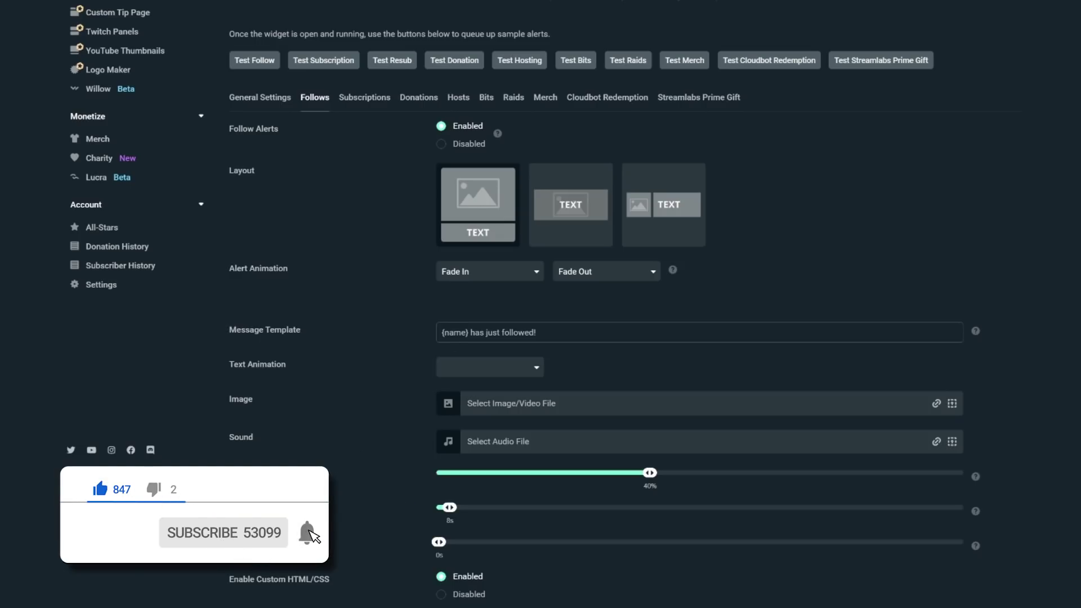
{"action": "left_click_drag", "start_coordinate": [474, 333], "coordinate": [536, 332]}
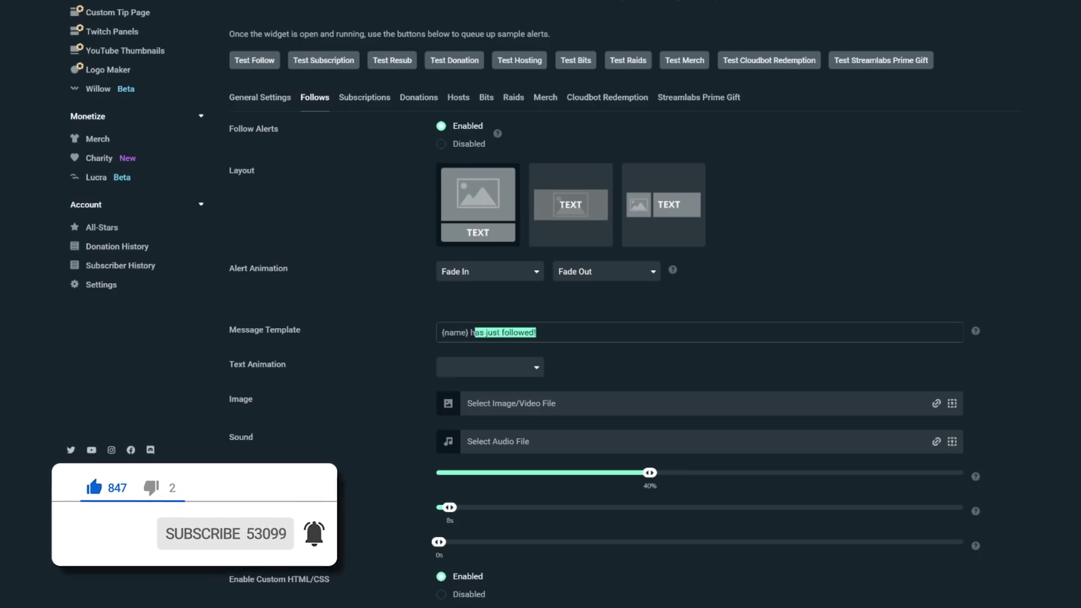
{"action": "left_click", "coordinate": [491, 333]}
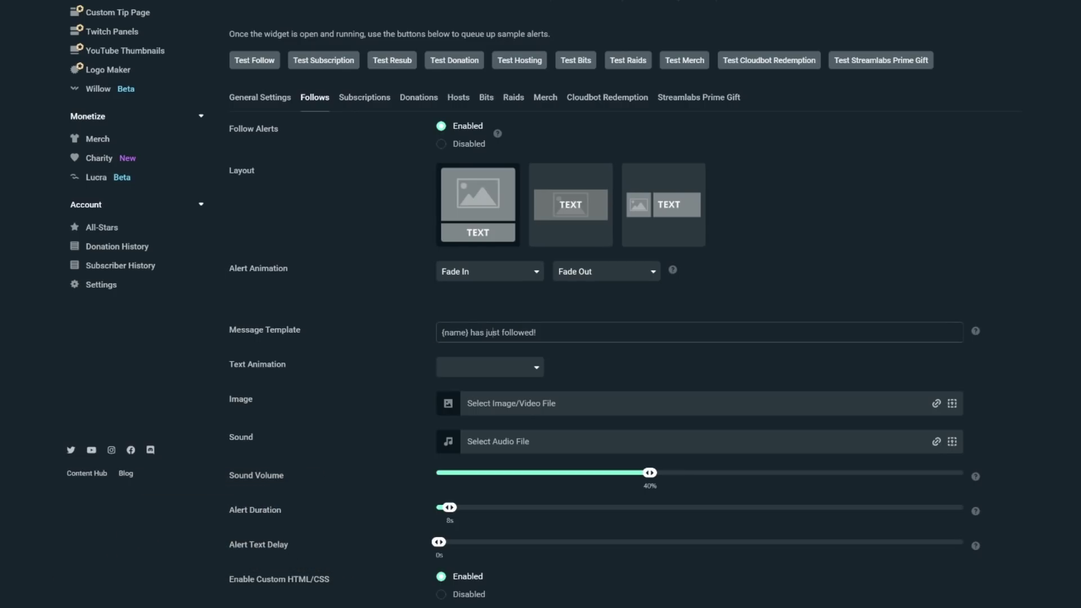
Compare the Layout cards and settle on the image-left, text-right layout.
{"action": "left_click", "coordinate": [630, 217]}
{"action": "left_click", "coordinate": [566, 231]}
{"action": "left_click", "coordinate": [498, 224]}
{"action": "left_click", "coordinate": [642, 217]}
{"action": "left_click", "coordinate": [519, 209]}
{"action": "left_click", "coordinate": [639, 214]}
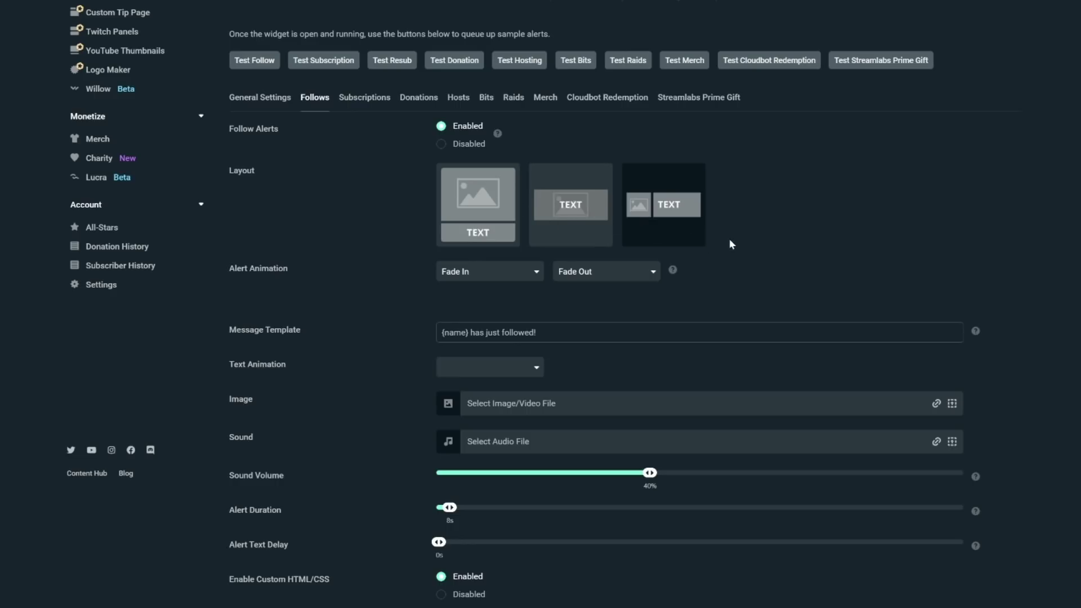
{"action": "scroll", "coordinate": [793, 240], "scroll_direction": "down", "scroll_amount": 6}
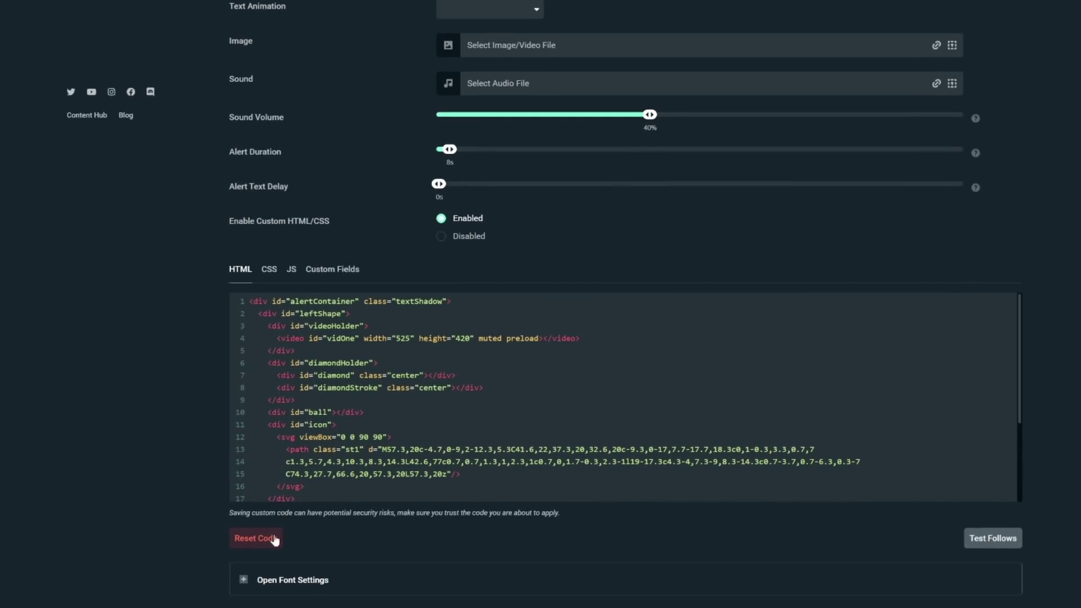
{"action": "scroll", "coordinate": [184, 583], "scroll_direction": "up", "scroll_amount": 8}
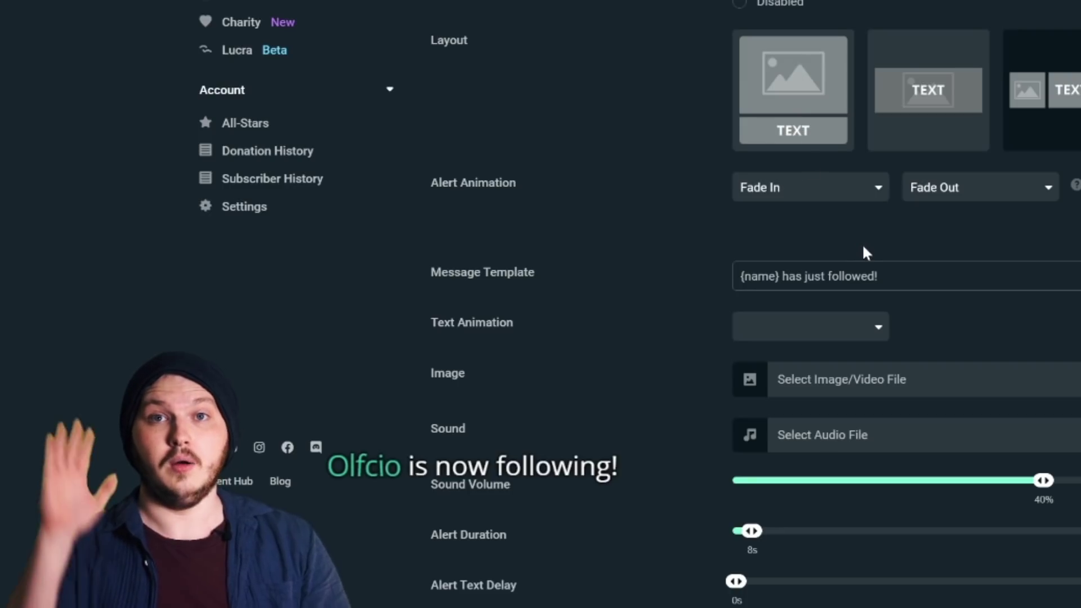
{"action": "scroll", "coordinate": [699, 262], "scroll_direction": "down", "scroll_amount": 2}
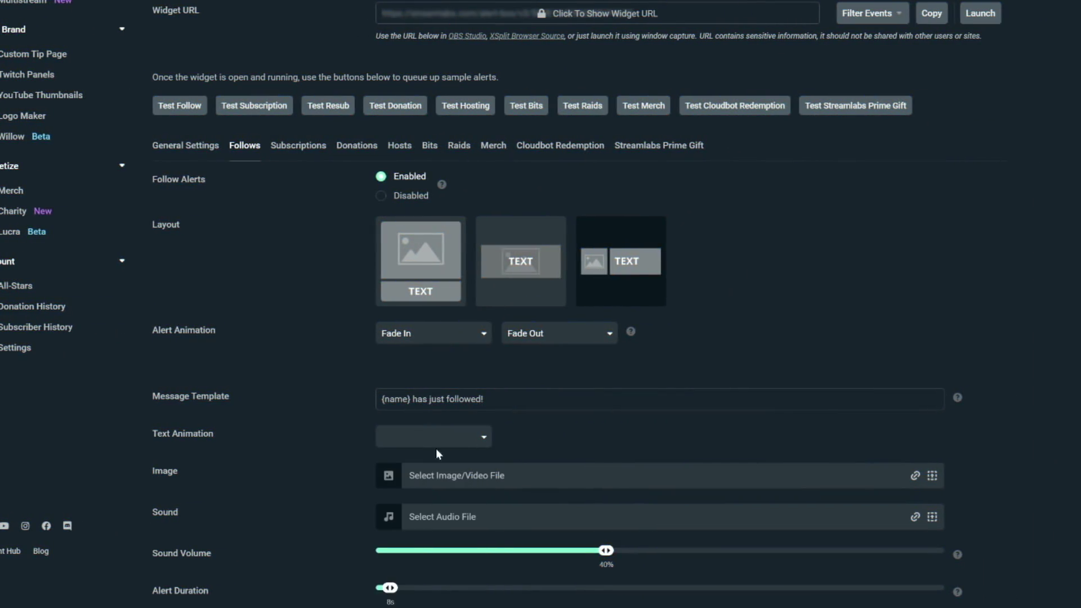
{"action": "scroll", "coordinate": [326, 442], "scroll_direction": "down", "scroll_amount": 1}
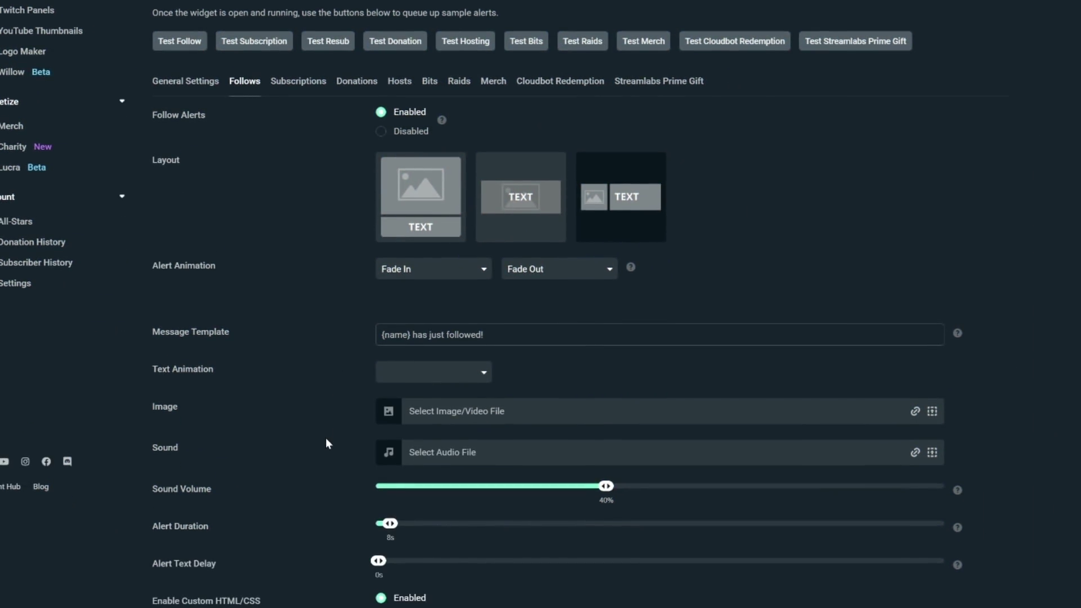
{"action": "scroll", "coordinate": [326, 441], "scroll_direction": "down", "scroll_amount": 7}
{"action": "scroll", "coordinate": [273, 572], "scroll_direction": "down", "scroll_amount": 2}
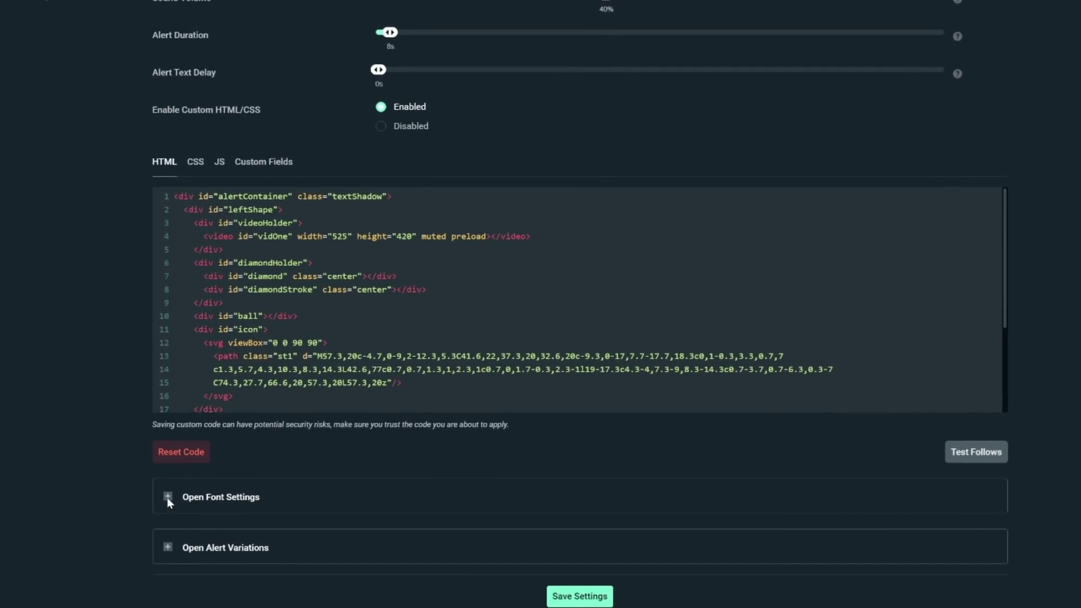
{"action": "left_click", "coordinate": [168, 496]}
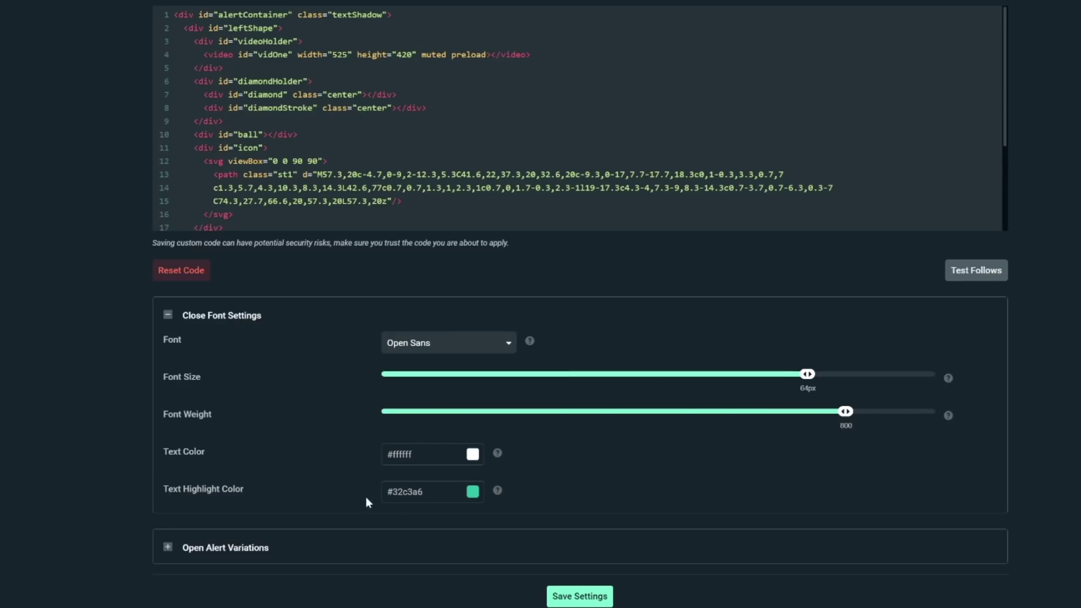
{"action": "scroll", "coordinate": [580, 305], "scroll_direction": "up", "scroll_amount": 10}
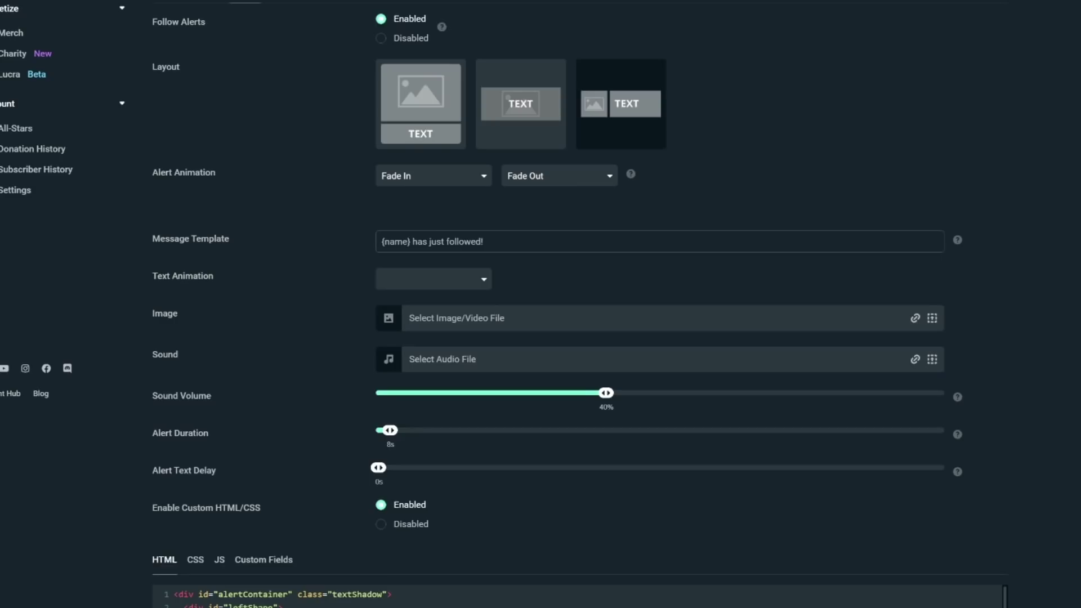
{"action": "left_click_drag", "start_coordinate": [382, 242], "coordinate": [409, 242]}
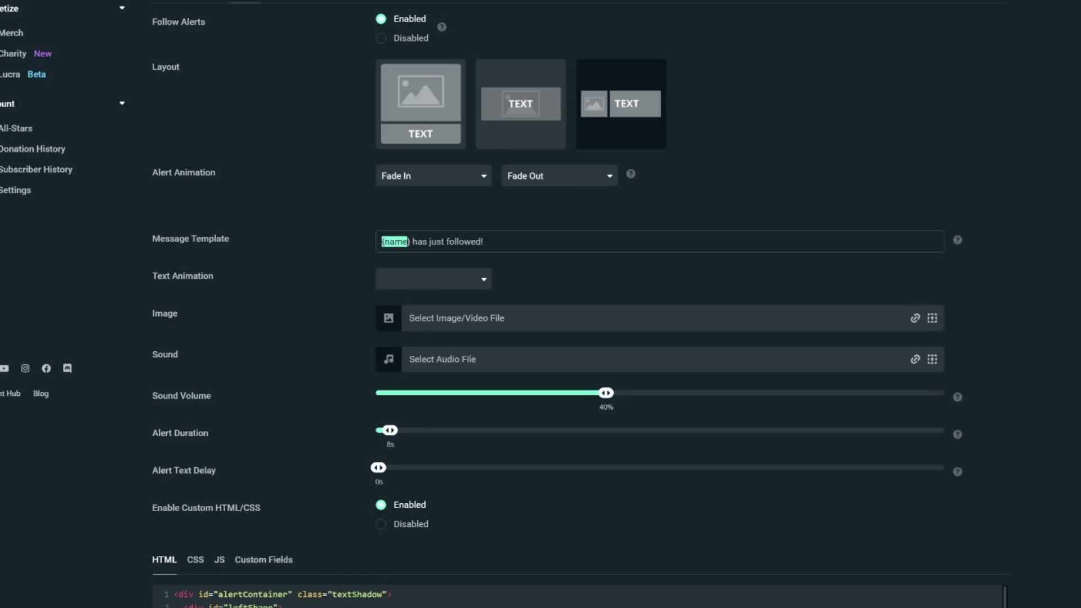
{"action": "left_click", "coordinate": [346, 319]}
{"action": "scroll", "coordinate": [347, 319], "scroll_direction": "down", "scroll_amount": 10}
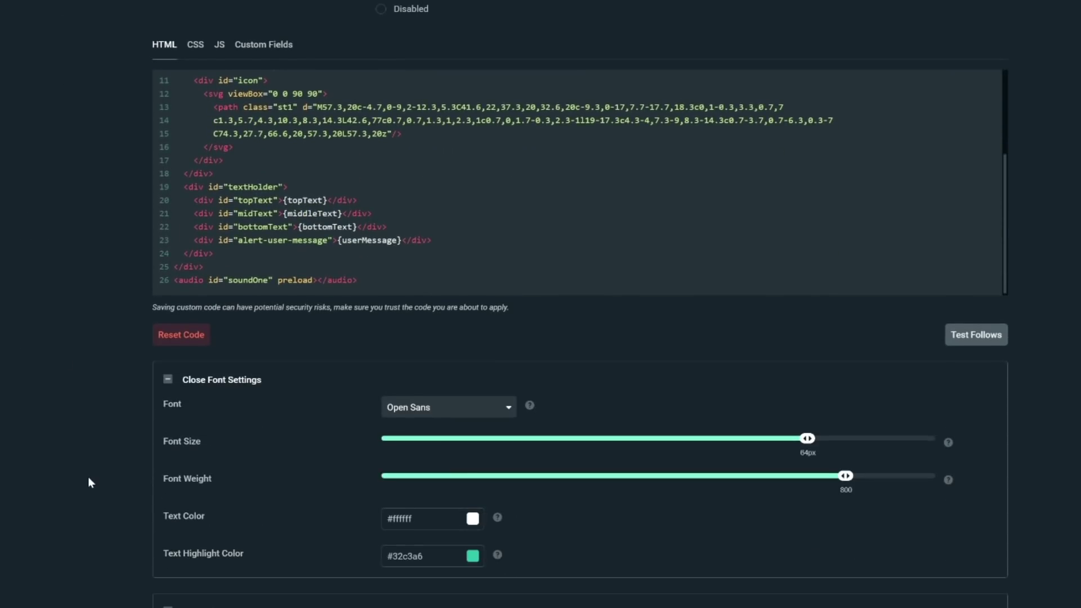
{"action": "scroll", "coordinate": [87, 478], "scroll_direction": "down", "scroll_amount": 1}
{"action": "scroll", "coordinate": [164, 475], "scroll_direction": "up", "scroll_amount": 5}
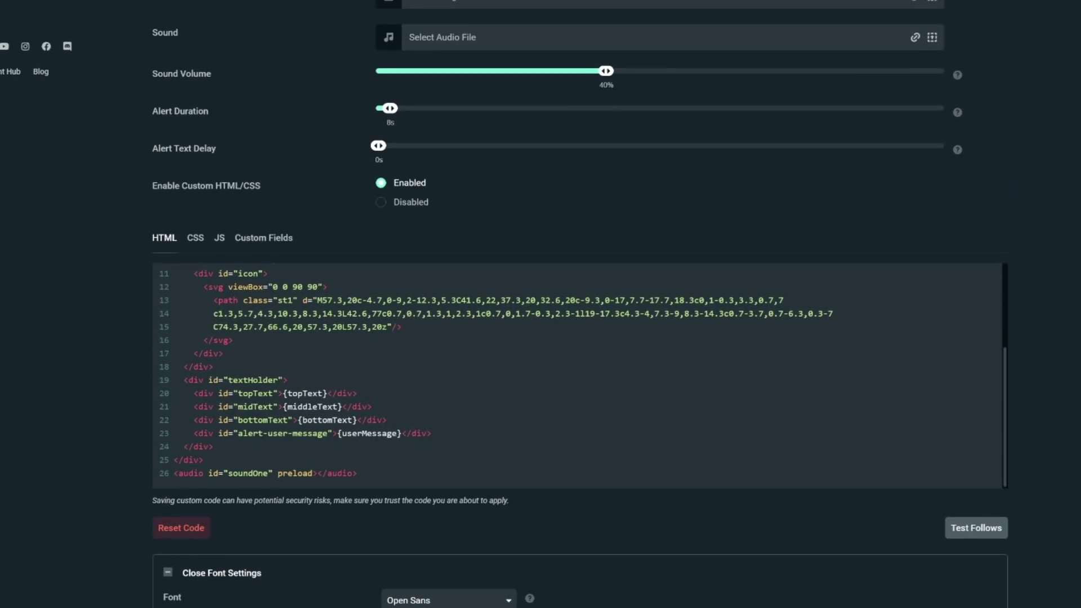
{"action": "scroll", "coordinate": [38, 385], "scroll_direction": "up", "scroll_amount": 3}
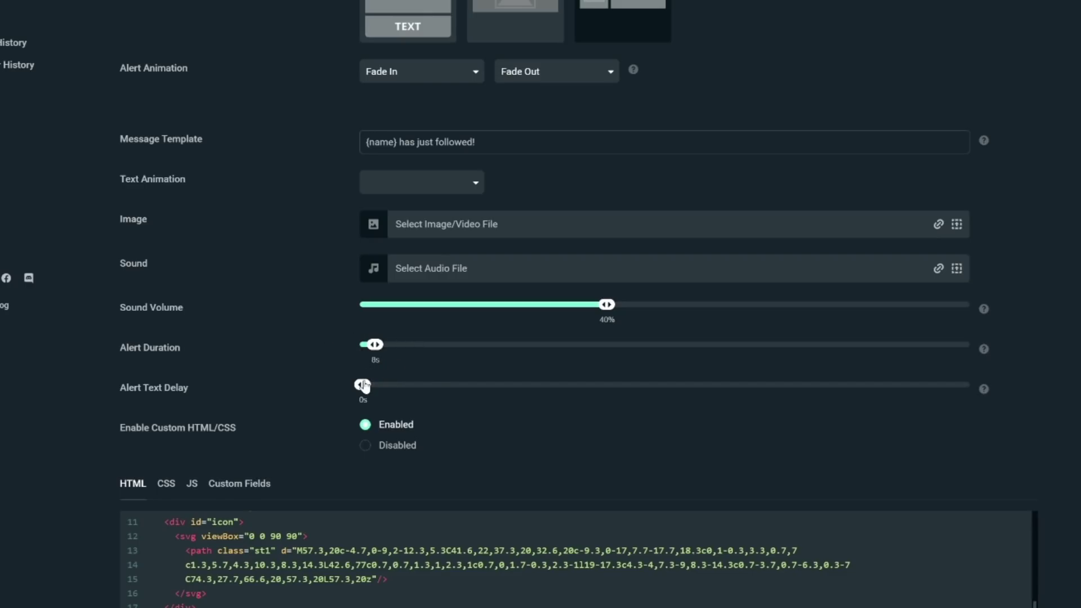
Try a 2s alert text delay, return it to 0s, and scroll to the Are You Following Me? variation.
{"action": "left_click_drag", "start_coordinate": [363, 385], "coordinate": [382, 385]}
{"action": "left_click_drag", "start_coordinate": [383, 390], "coordinate": [339, 388]}
{"action": "scroll", "coordinate": [305, 404], "scroll_direction": "down", "scroll_amount": 8}
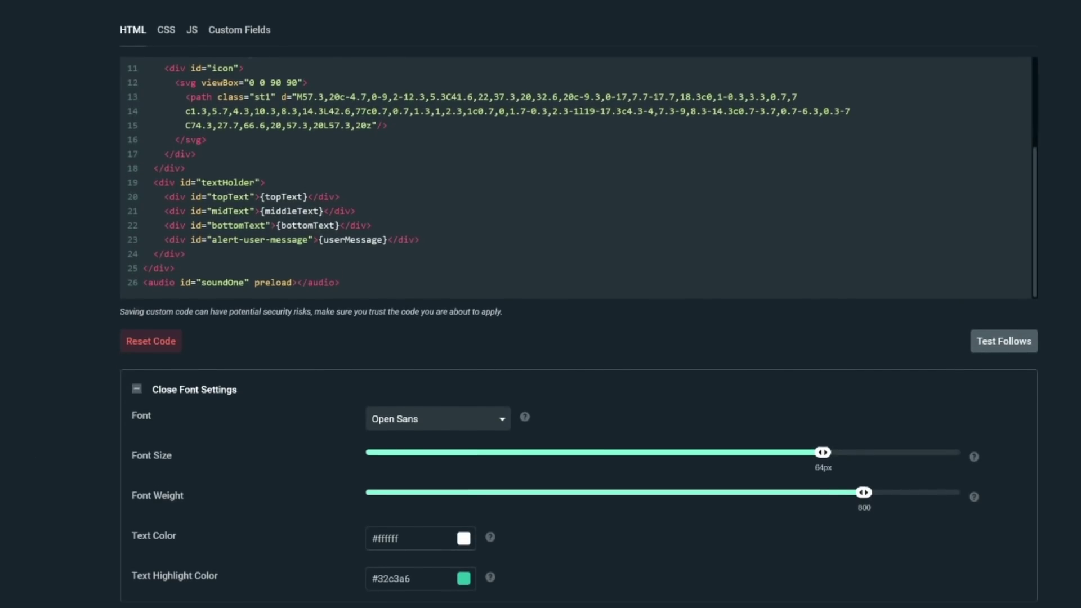
{"action": "scroll", "coordinate": [162, 487], "scroll_direction": "down", "scroll_amount": 3}
{"action": "scroll", "coordinate": [162, 487], "scroll_direction": "down", "scroll_amount": 1}
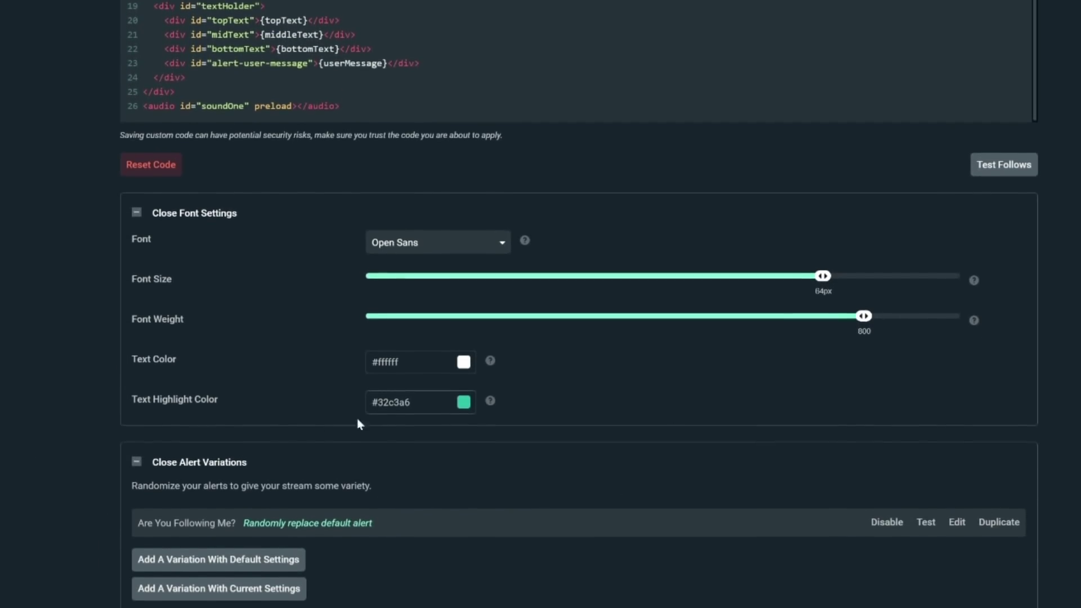
{"action": "scroll", "coordinate": [71, 511], "scroll_direction": "down", "scroll_amount": 1}
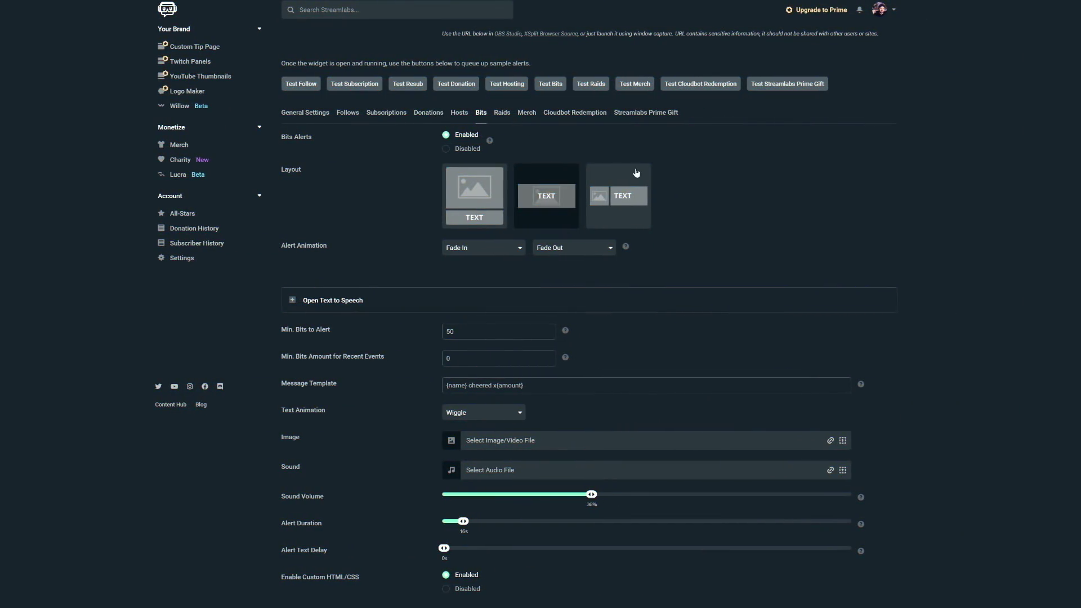
Expand the bits alert's text-to-speech options, showing Brian voice and a 100-bit minimum.
{"action": "left_click", "coordinate": [292, 300]}
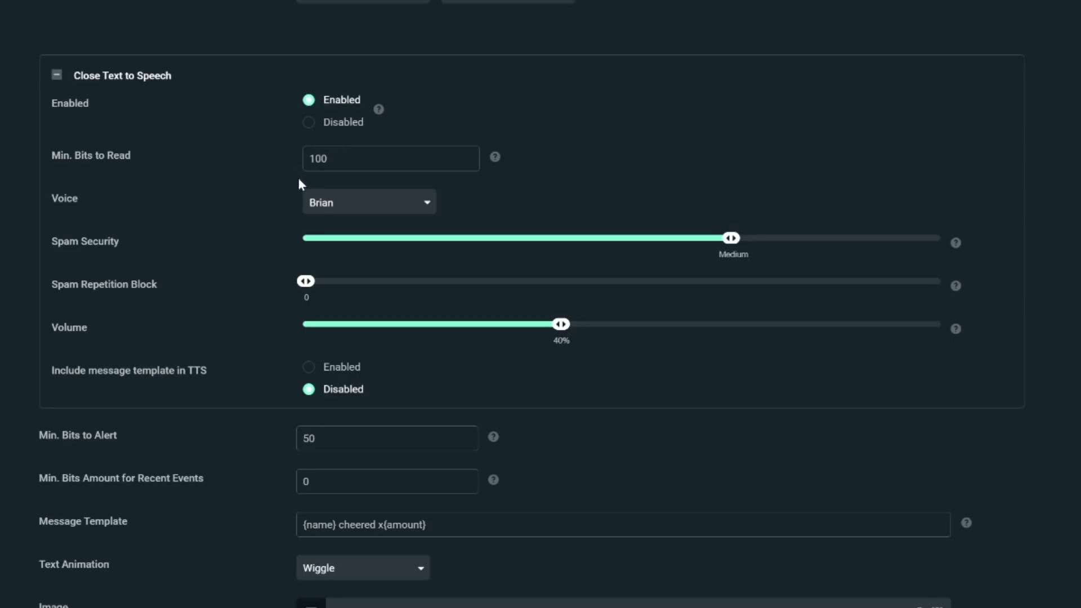
{"action": "left_click", "coordinate": [346, 203]}
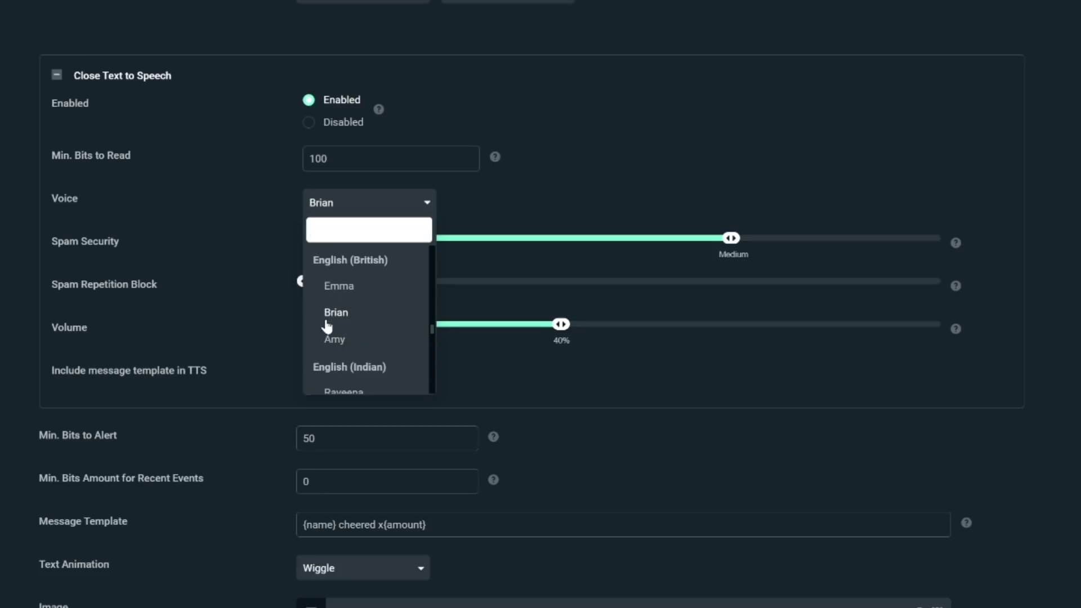
{"action": "type", "text": "jerem"}
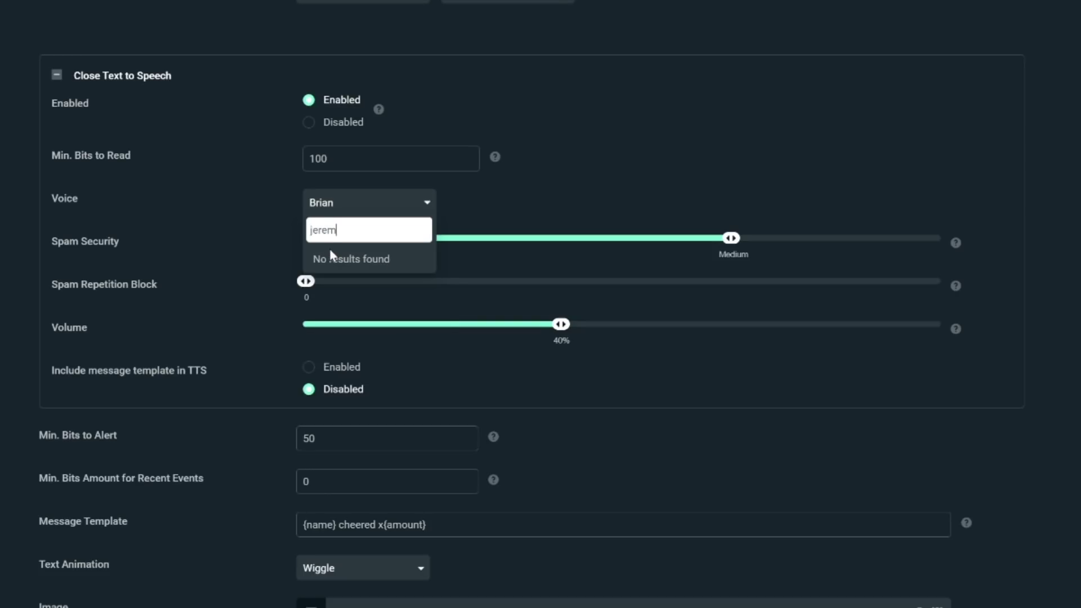
{"action": "key", "text": "BackSpace"}
{"action": "key", "text": "BackSpace"}
{"action": "key", "text": "BackSpace"}
{"action": "key", "text": "BackSpace"}
{"action": "left_click", "coordinate": [292, 162]}
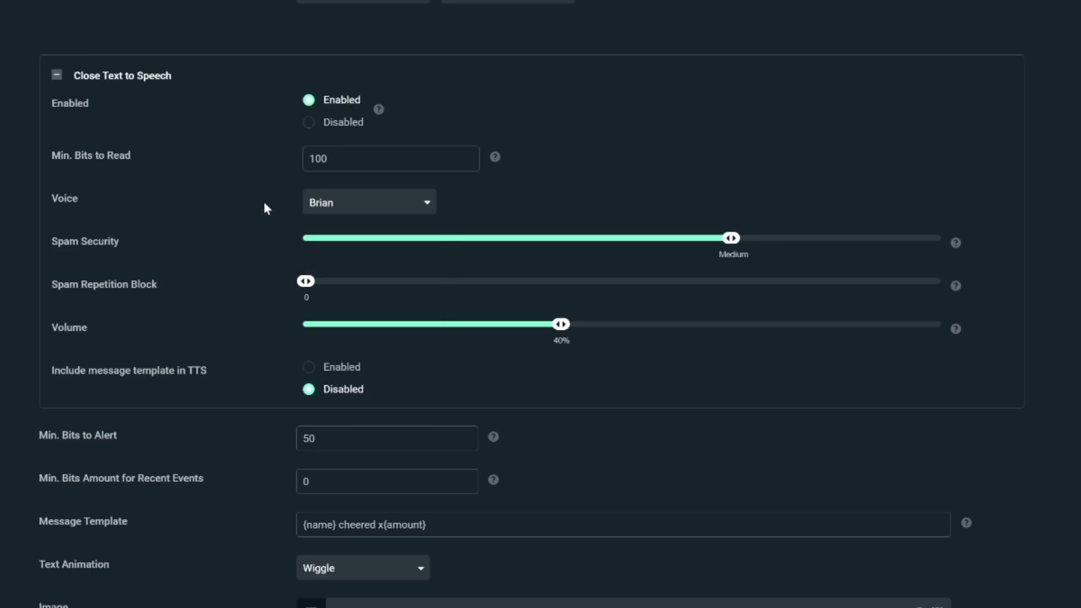
{"action": "left_click", "coordinate": [346, 203]}
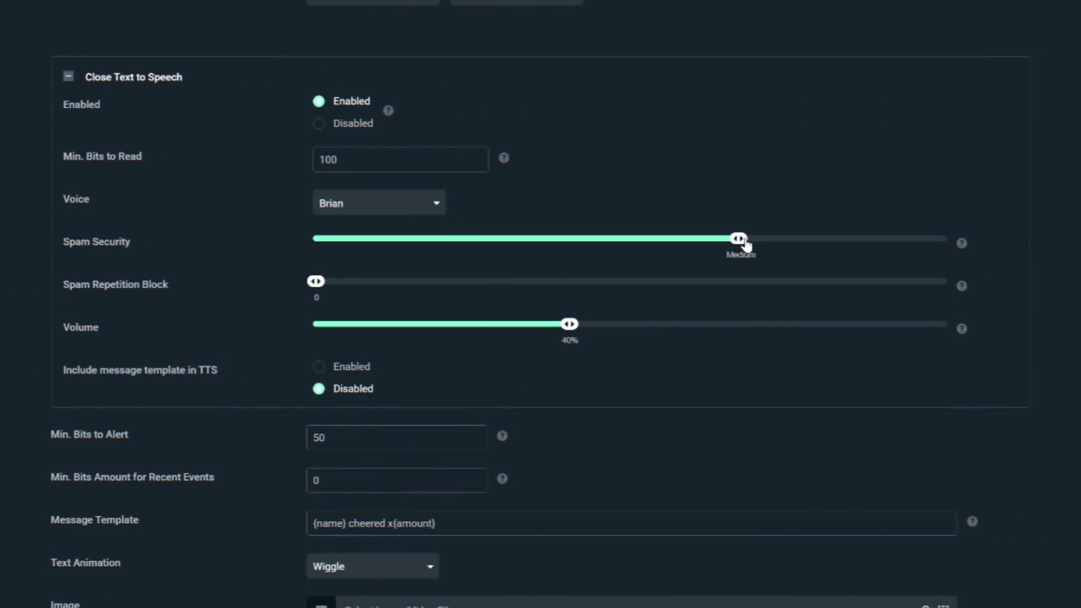
{"action": "left_click_drag", "start_coordinate": [742, 241], "coordinate": [466, 273]}
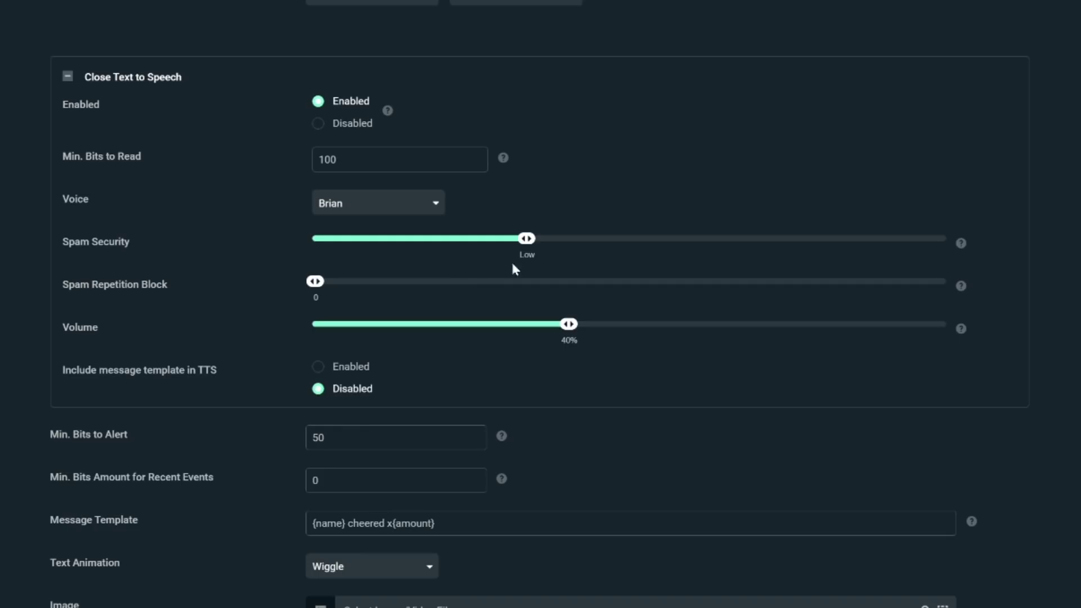
{"action": "left_click_drag", "start_coordinate": [525, 239], "coordinate": [755, 265]}
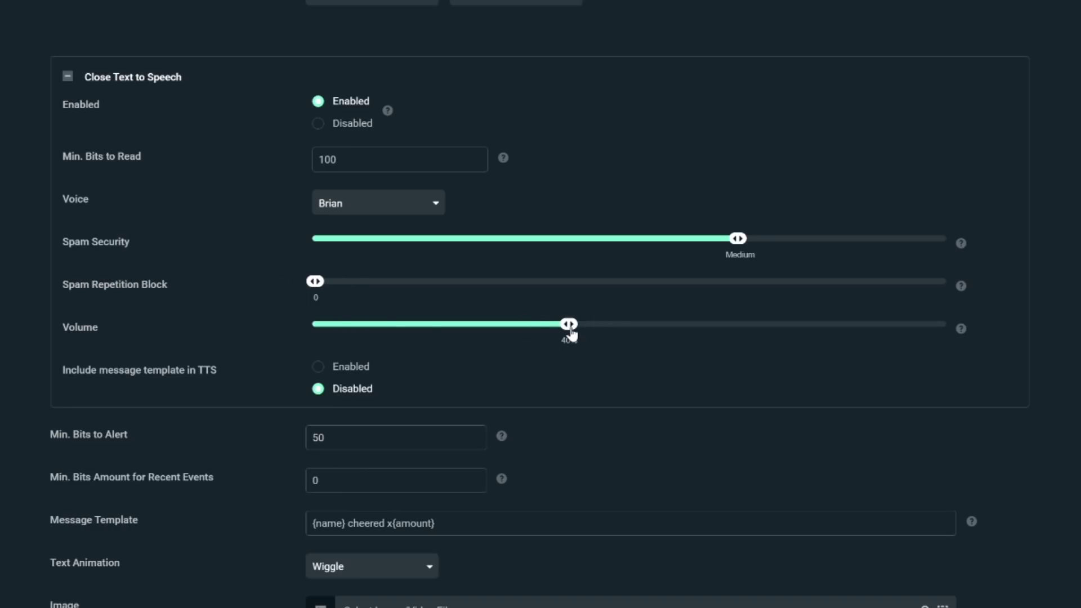
{"action": "left_click_drag", "start_coordinate": [580, 333], "coordinate": [575, 362]}
Switch to Donations and expand its text-to-speech options: Brian voice, 76% volume.
{"action": "scroll", "coordinate": [575, 386], "scroll_direction": "down", "scroll_amount": 10}
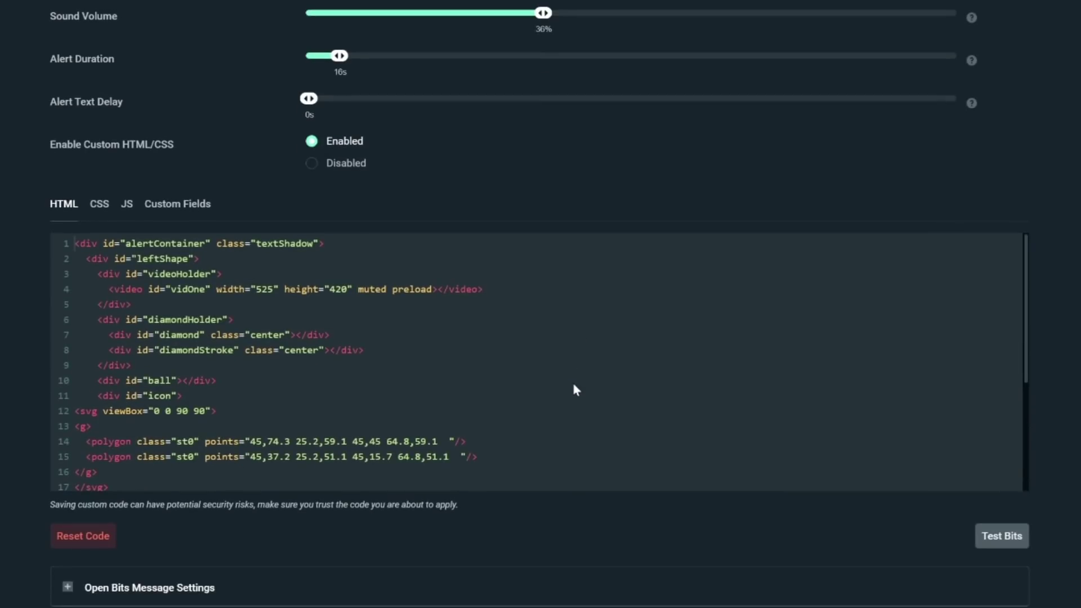
{"action": "scroll", "coordinate": [497, 556], "scroll_direction": "up", "scroll_amount": 15}
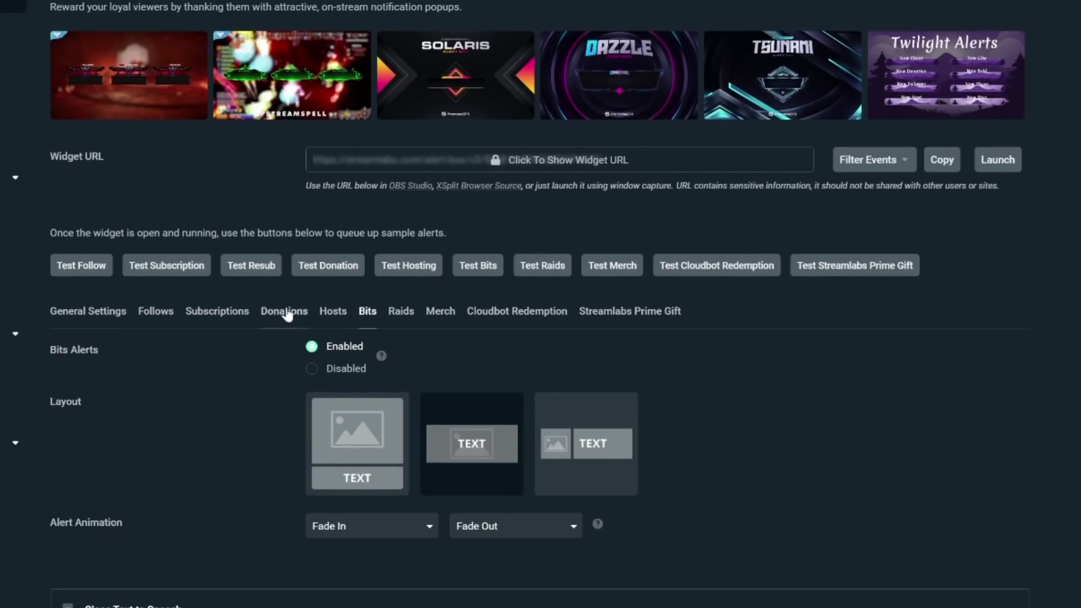
{"action": "left_click", "coordinate": [285, 312]}
{"action": "scroll", "coordinate": [287, 316], "scroll_direction": "down", "scroll_amount": 12}
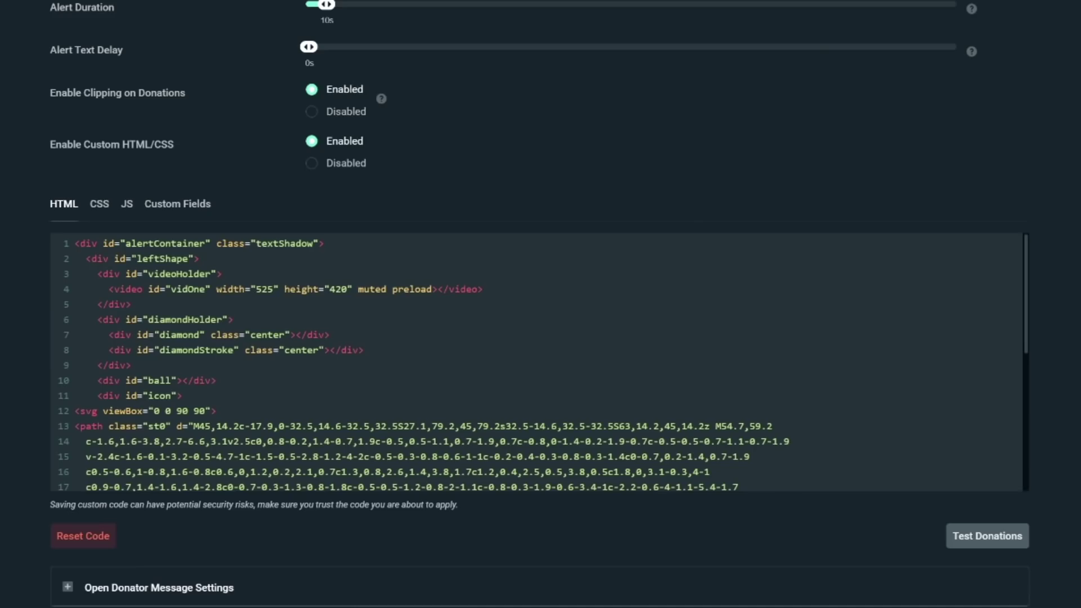
{"action": "scroll", "coordinate": [96, 322], "scroll_direction": "up", "scroll_amount": 10}
{"action": "scroll", "coordinate": [99, 326], "scroll_direction": "down", "scroll_amount": 2}
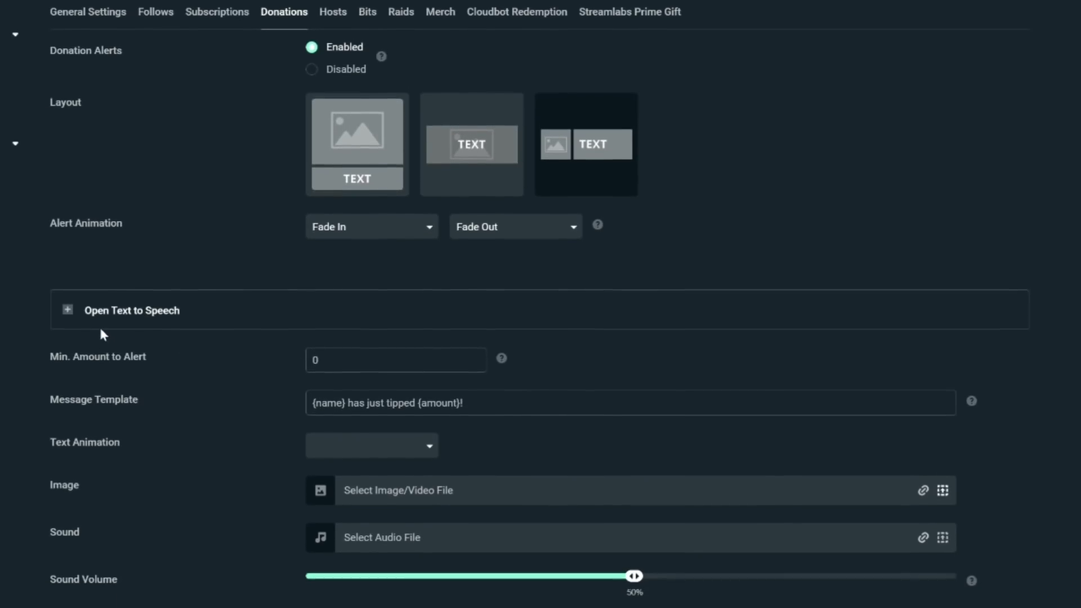
{"action": "left_click", "coordinate": [67, 273]}
{"action": "scroll", "coordinate": [159, 260], "scroll_direction": "down", "scroll_amount": 1}
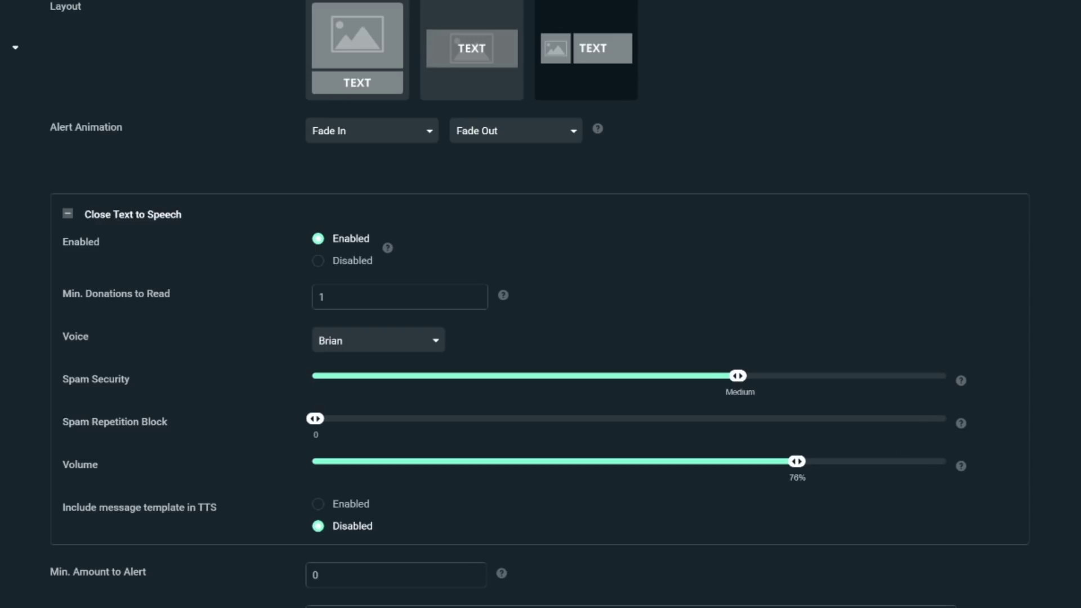
Expand the subscription alert's Resub Message Settings and scroll through its options.
{"action": "scroll", "coordinate": [249, 222], "scroll_direction": "up", "scroll_amount": 1}
{"action": "scroll", "coordinate": [249, 222], "scroll_direction": "down", "scroll_amount": 15}
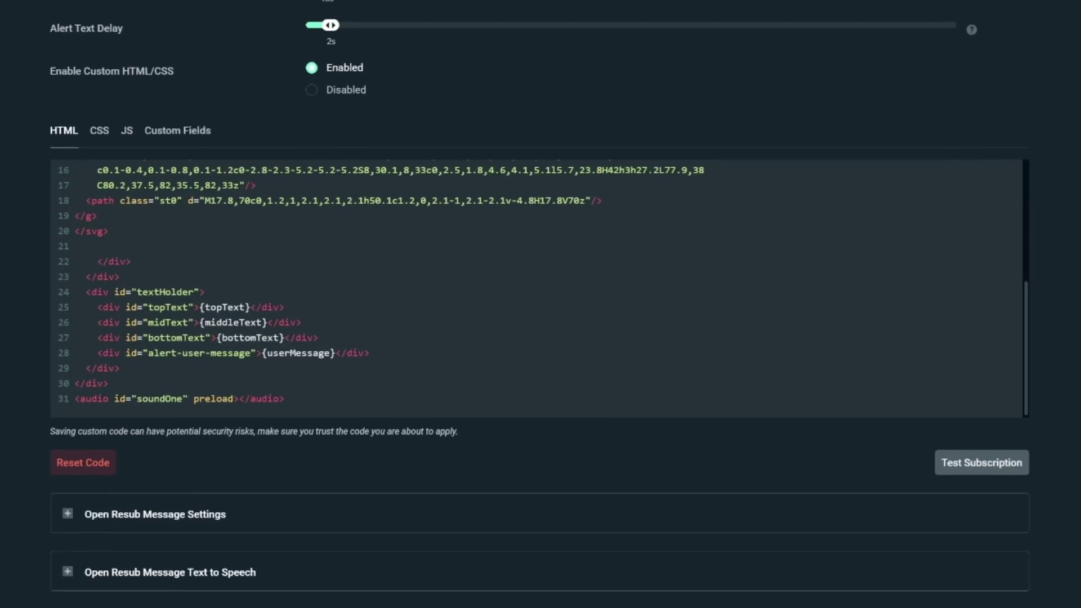
{"action": "left_click", "coordinate": [66, 514]}
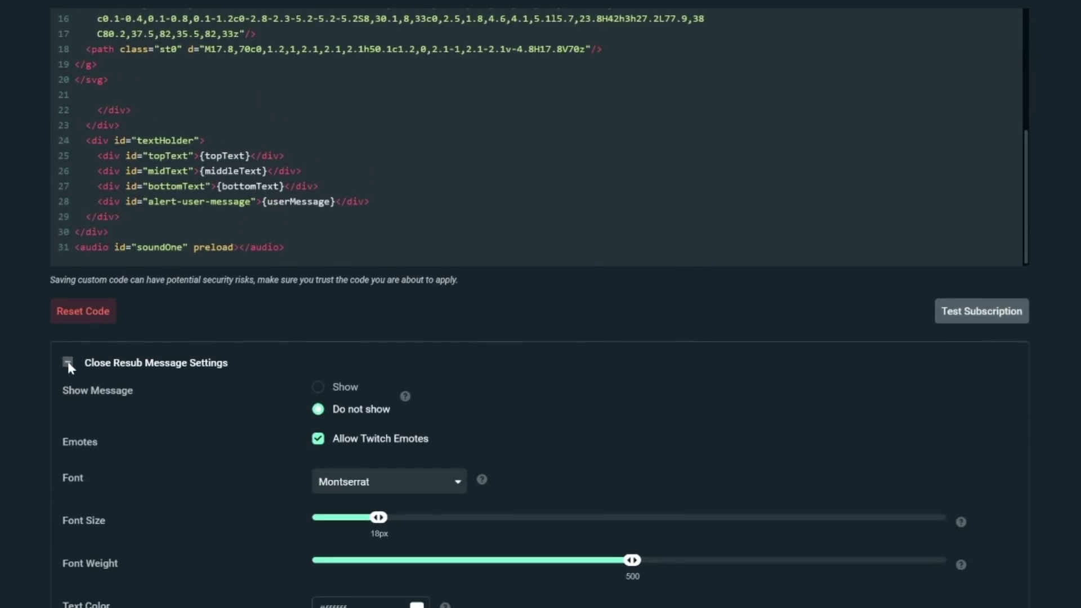
{"action": "scroll", "coordinate": [97, 364], "scroll_direction": "down", "scroll_amount": 4}
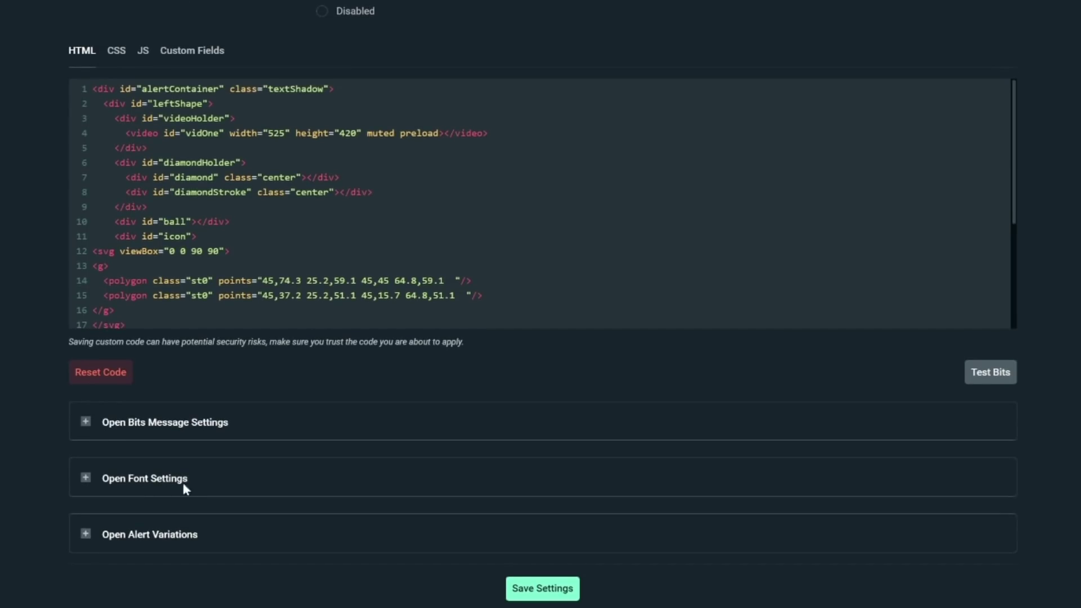
Expand the alert variations list and highlight the Gifted Subs at-least-5-subs variation.
{"action": "left_click", "coordinate": [85, 535]}
{"action": "scroll", "coordinate": [576, 493], "scroll_direction": "down", "scroll_amount": 6}
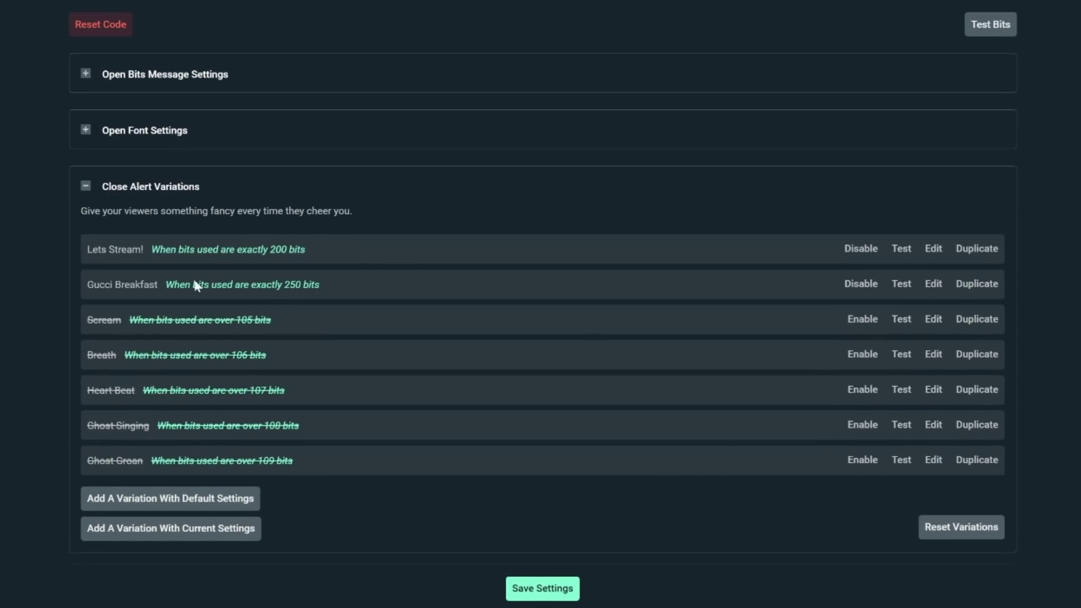
{"action": "scroll", "coordinate": [354, 276], "scroll_direction": "up", "scroll_amount": 20}
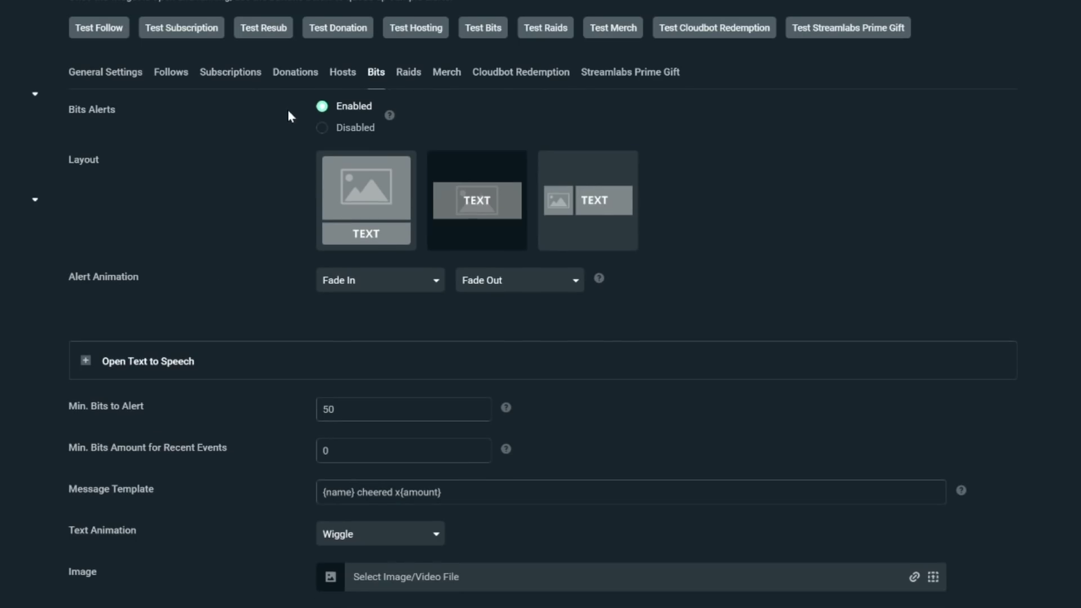
{"action": "scroll", "coordinate": [266, 244], "scroll_direction": "down", "scroll_amount": 15}
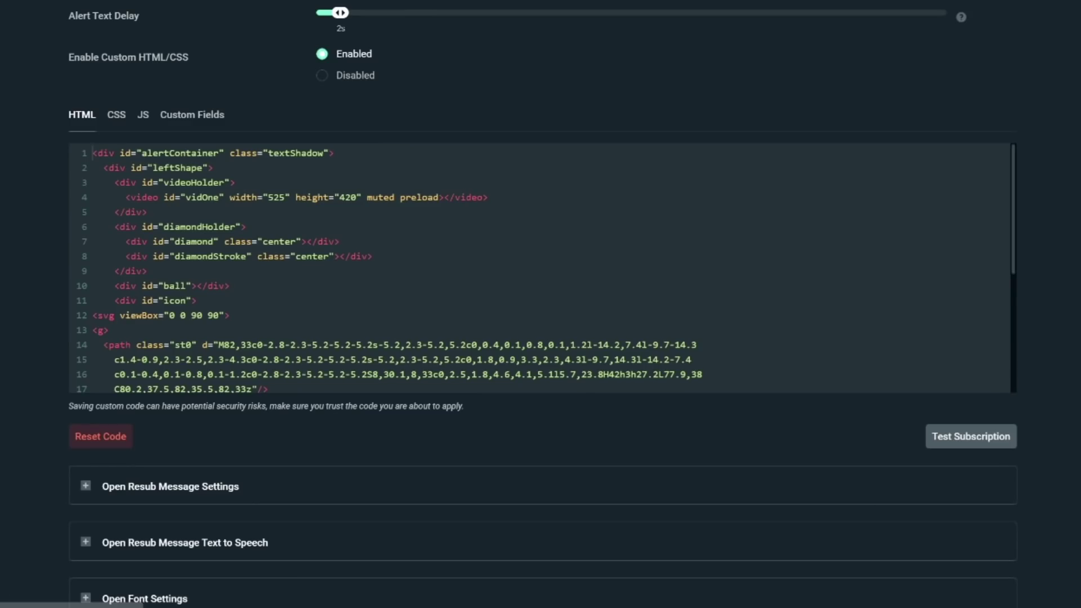
{"action": "scroll", "coordinate": [353, 350], "scroll_direction": "down", "scroll_amount": 4}
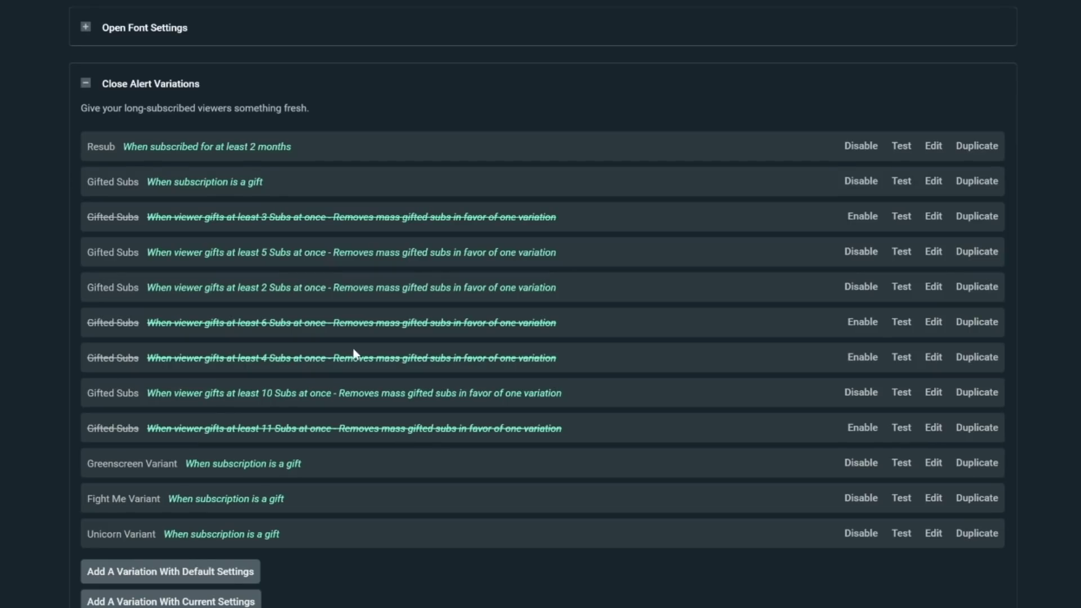
{"action": "left_click_drag", "start_coordinate": [87, 252], "coordinate": [583, 256]}
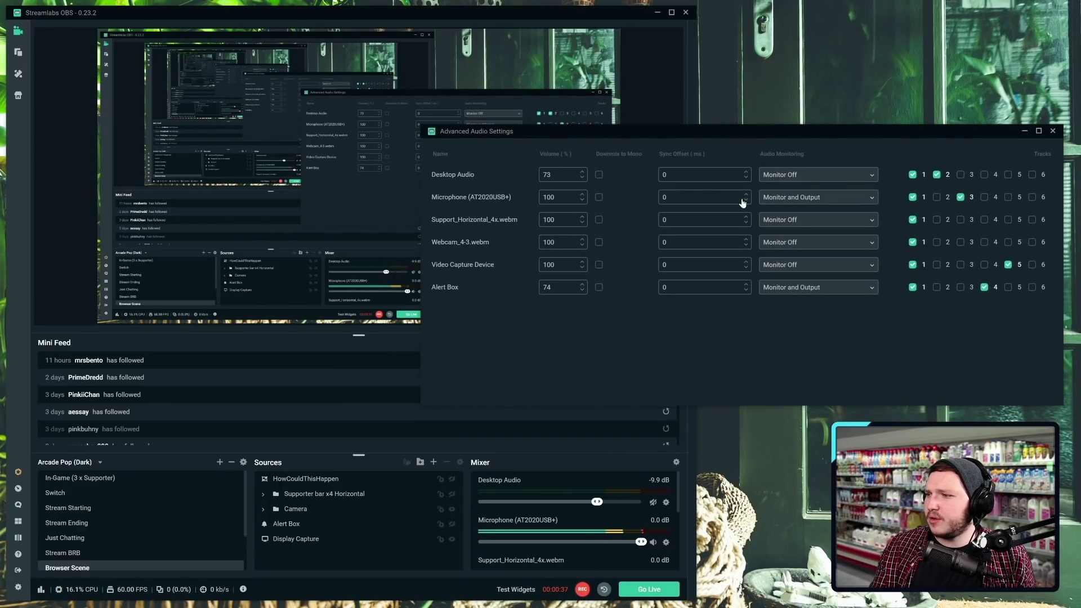
Show the Microphone's Audio Monitoring options in Advanced Audio Settings.
{"action": "left_click", "coordinate": [810, 202]}
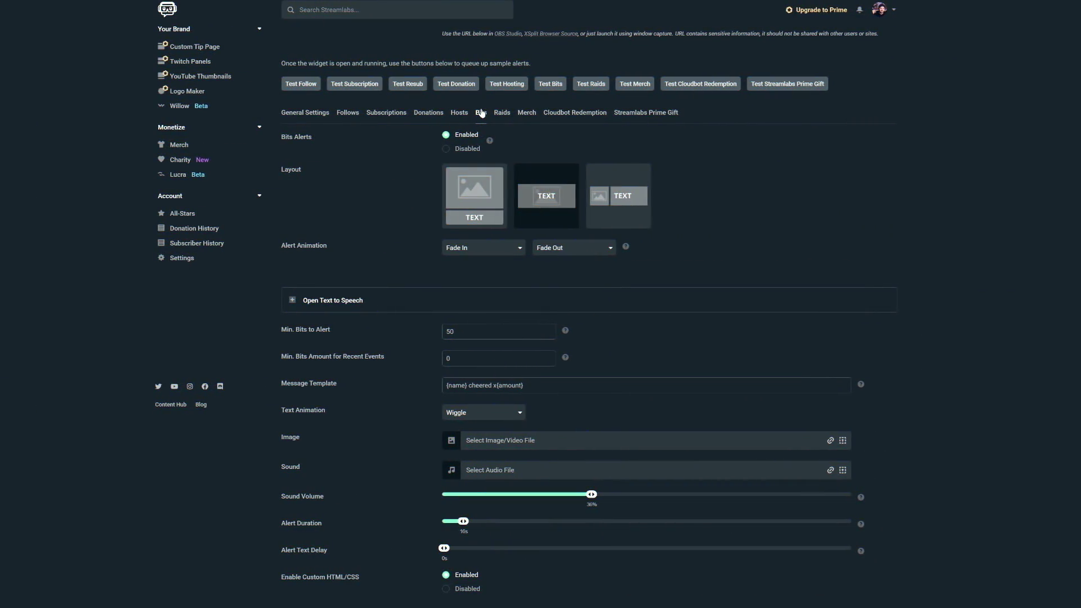
Start a new Bits variation with default settings (Randomly condition, Open Sans 48px).
{"action": "scroll", "coordinate": [488, 280], "scroll_direction": "down", "scroll_amount": 6}
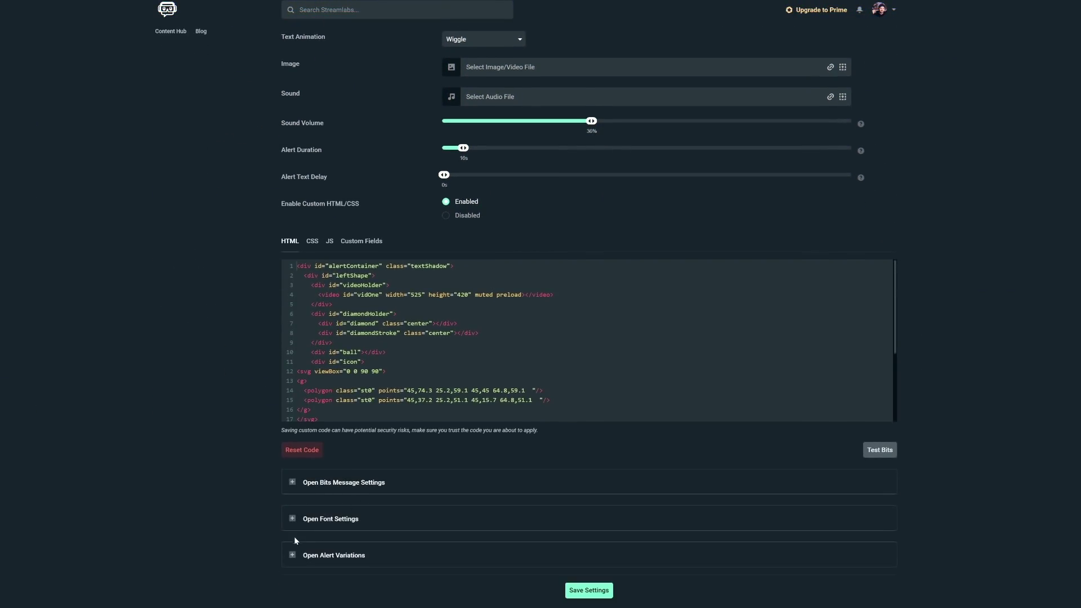
{"action": "left_click", "coordinate": [292, 557]}
{"action": "scroll", "coordinate": [292, 556], "scroll_direction": "down", "scroll_amount": 4}
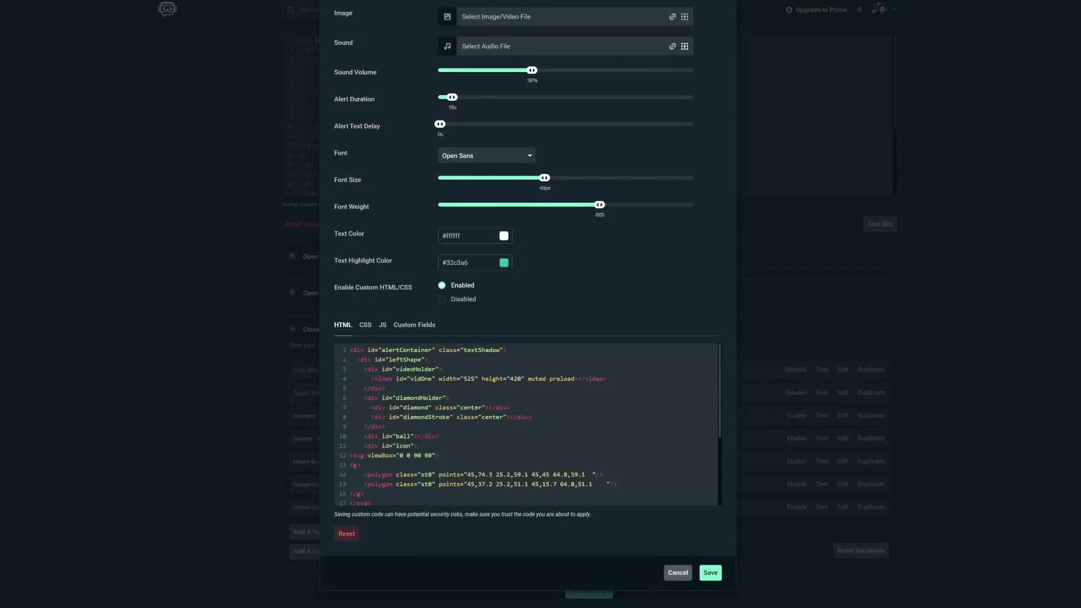
{"action": "scroll", "coordinate": [471, 136], "scroll_direction": "up", "scroll_amount": 5}
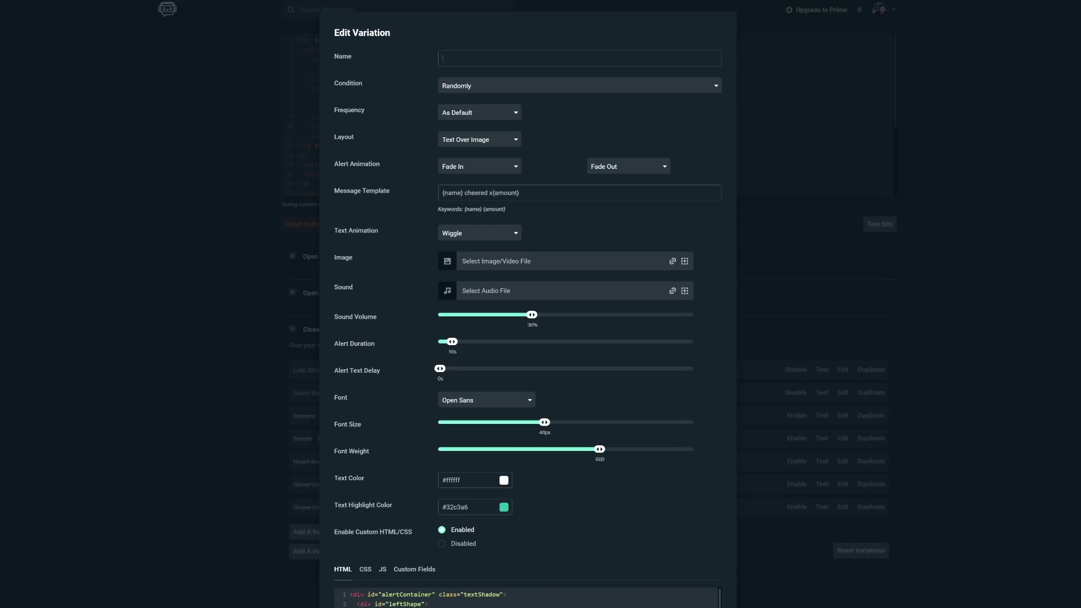
Name the variation 200 and make it fire when bits used is exactly 200.
{"action": "type", "text": "200"}
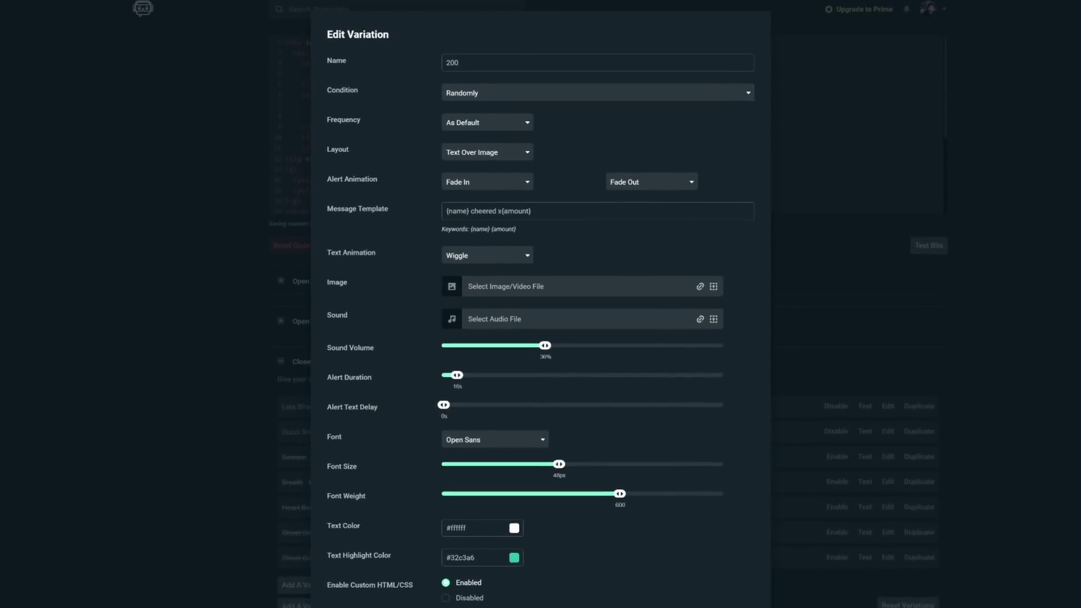
{"action": "left_click", "coordinate": [480, 88]}
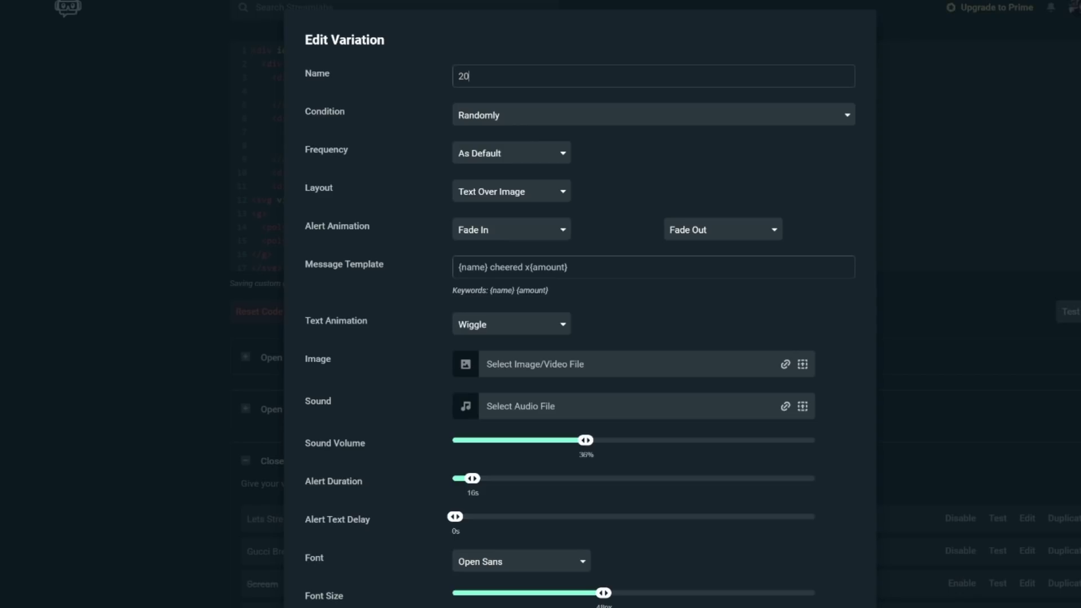
{"action": "left_click", "coordinate": [512, 122]}
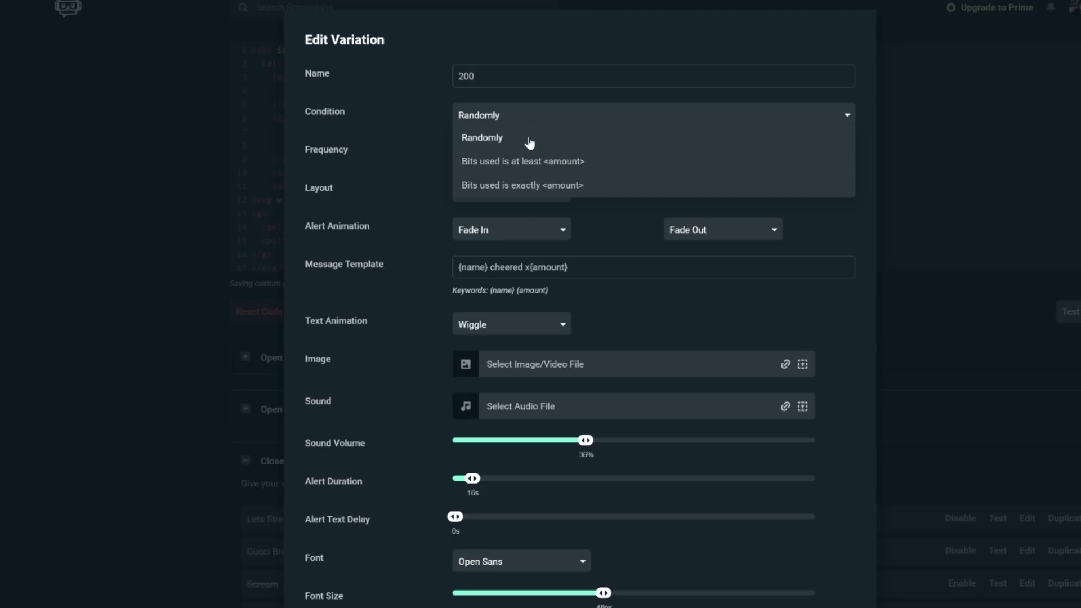
{"action": "left_click", "coordinate": [545, 186]}
{"action": "type", "text": "200"}
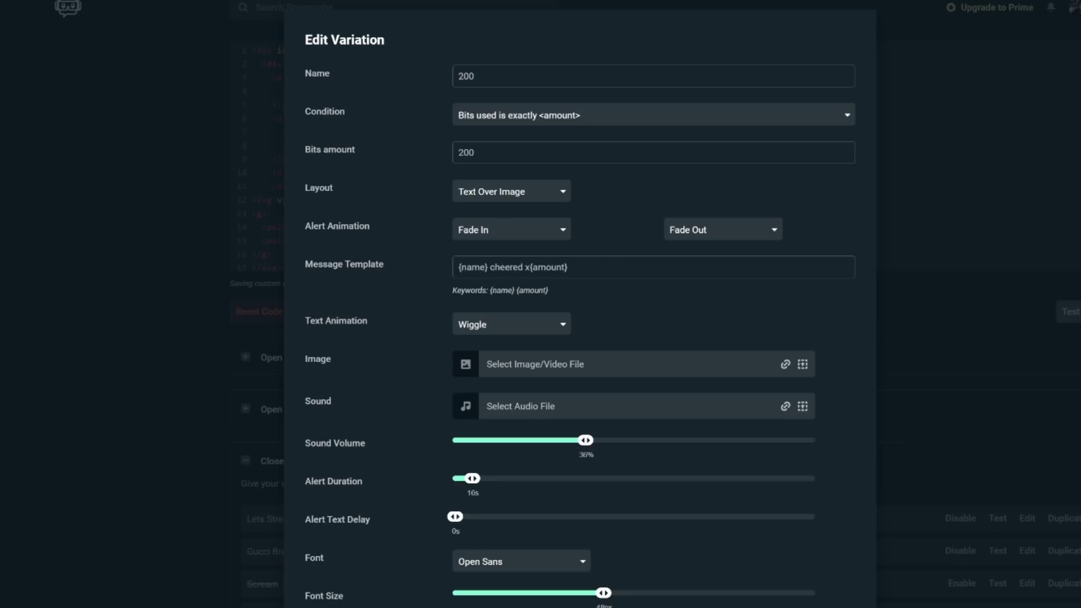
Review the condition and Layout choices without changing them, then scroll down the form.
{"action": "left_click", "coordinate": [538, 115]}
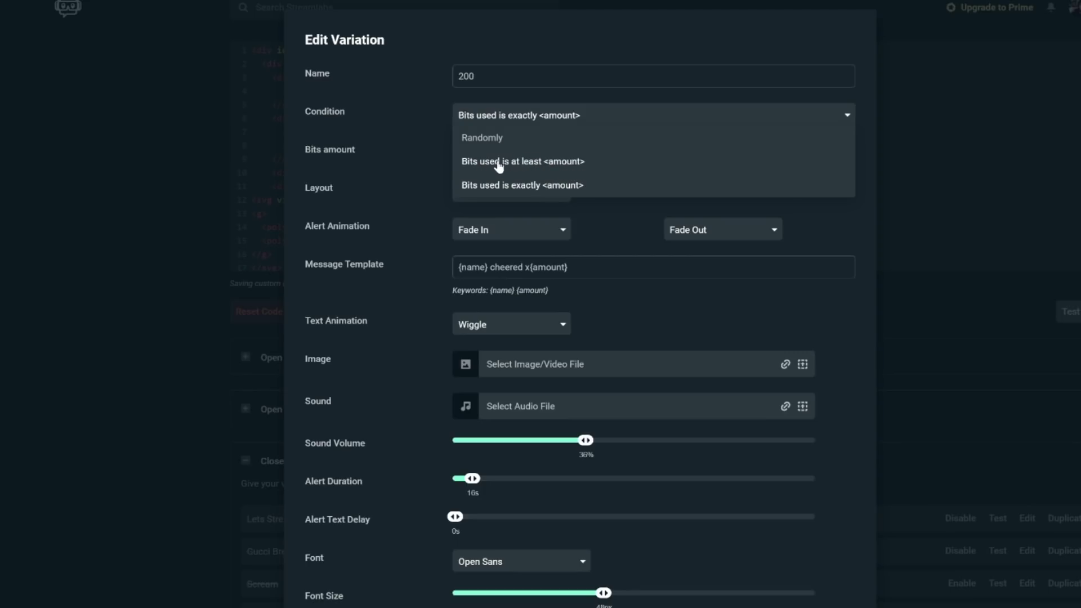
{"action": "left_click", "coordinate": [488, 116]}
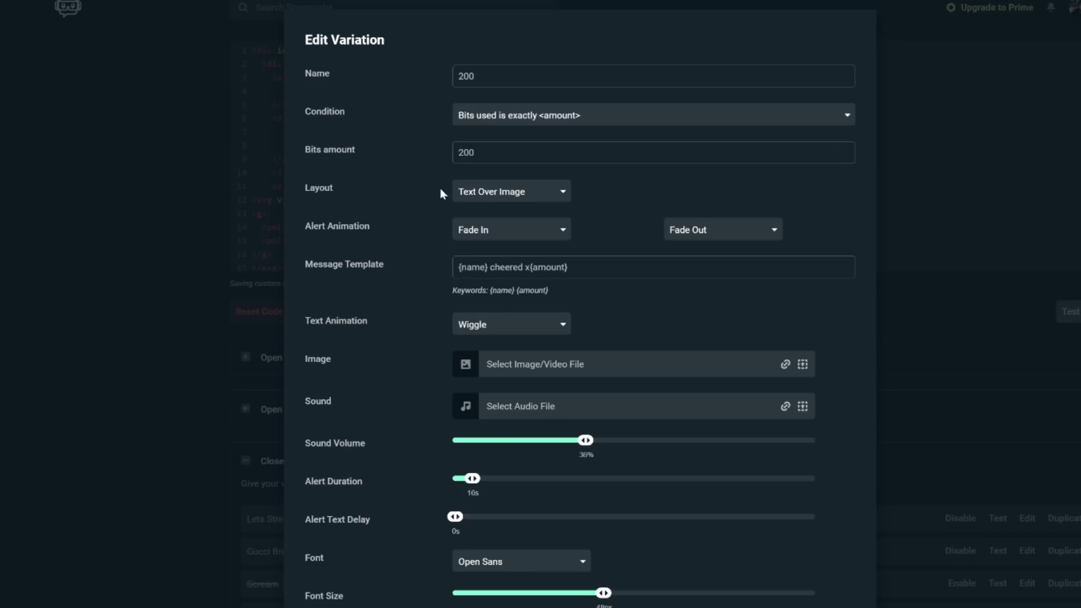
{"action": "left_click", "coordinate": [498, 191]}
{"action": "left_click", "coordinate": [498, 193]}
{"action": "scroll", "coordinate": [489, 357], "scroll_direction": "down", "scroll_amount": 1}
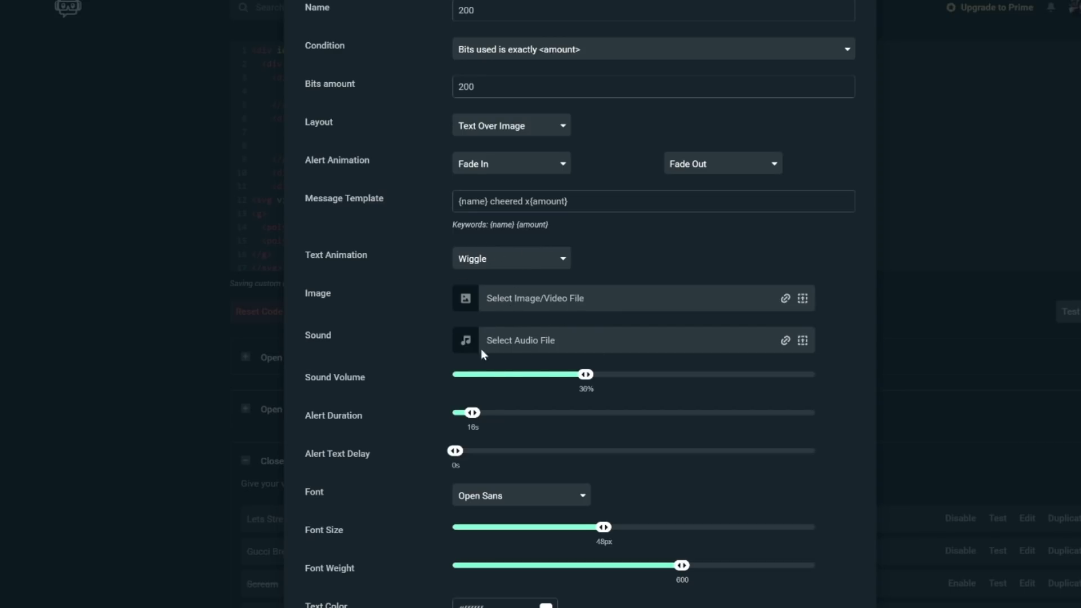
{"action": "scroll", "coordinate": [466, 442], "scroll_direction": "down", "scroll_amount": 2}
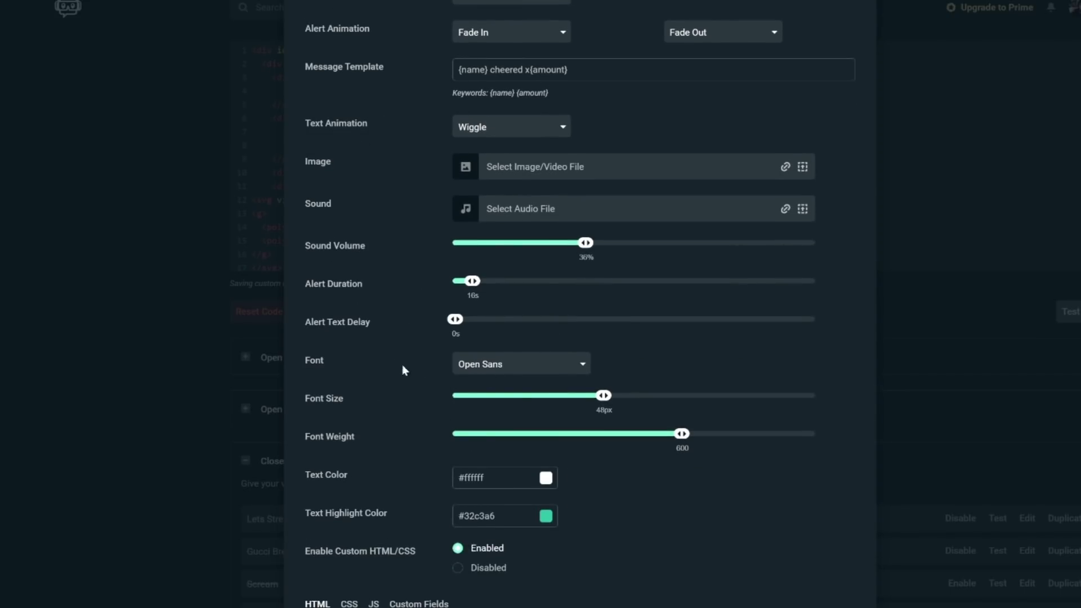
{"action": "scroll", "coordinate": [455, 341], "scroll_direction": "down", "scroll_amount": 2}
Duplicate Lets Stream! as Example, firing when bits used is at least 256.
{"action": "key", "text": "Escape"}
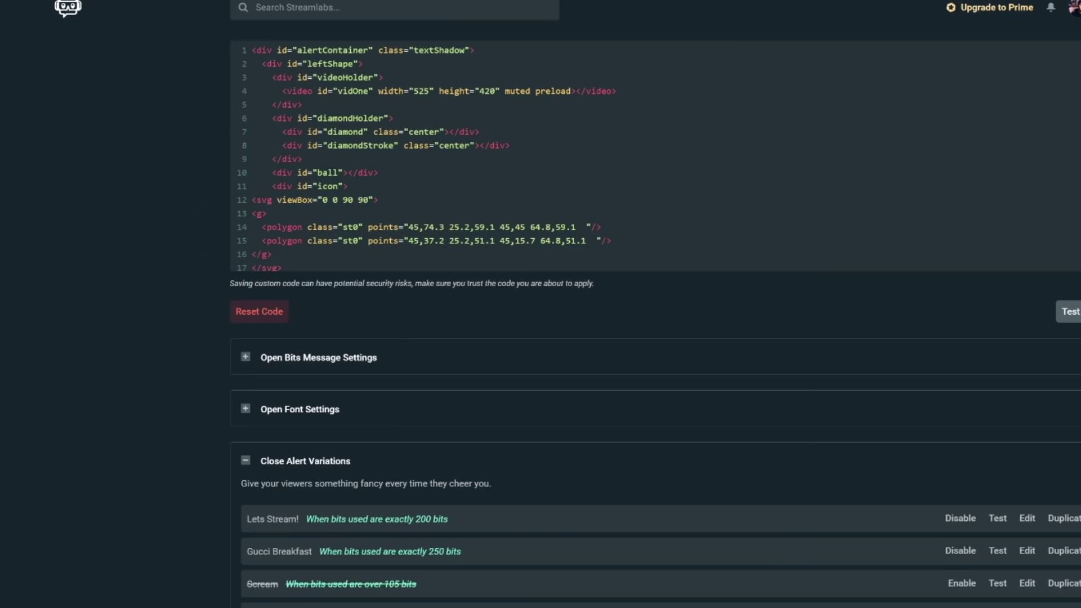
{"action": "left_click", "coordinate": [873, 371]}
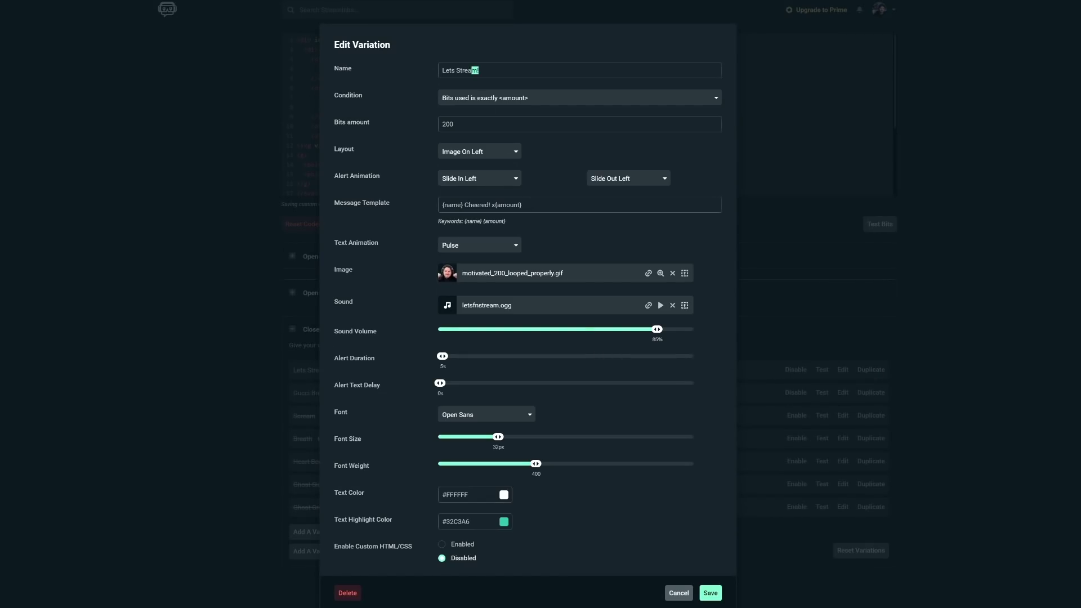
{"action": "type", "text": "Example"}
{"action": "left_click", "coordinate": [510, 99]}
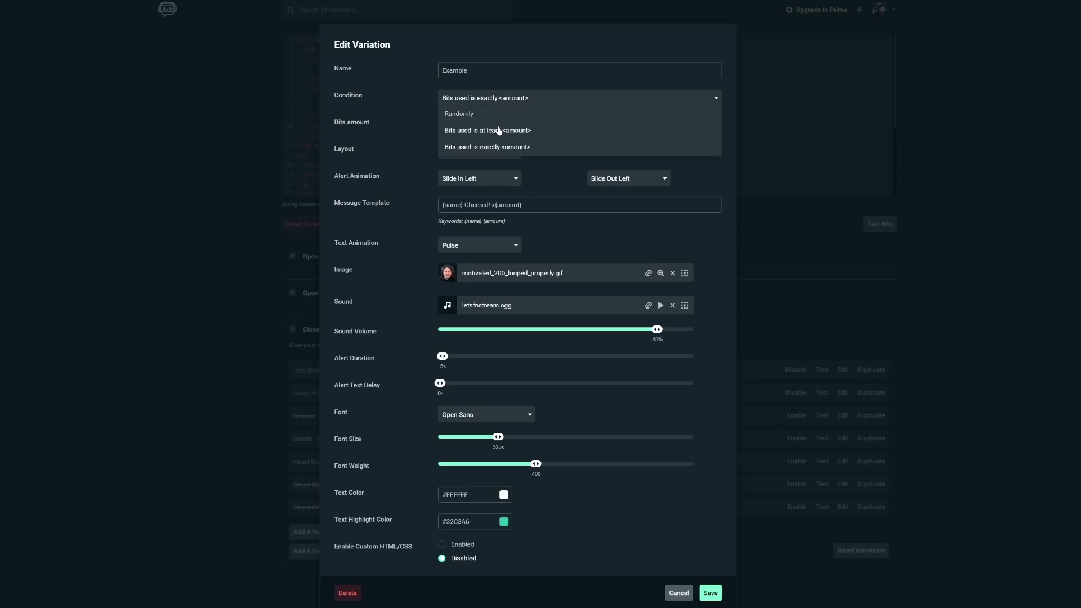
{"action": "left_click", "coordinate": [499, 129]}
{"action": "type", "text": "256"}
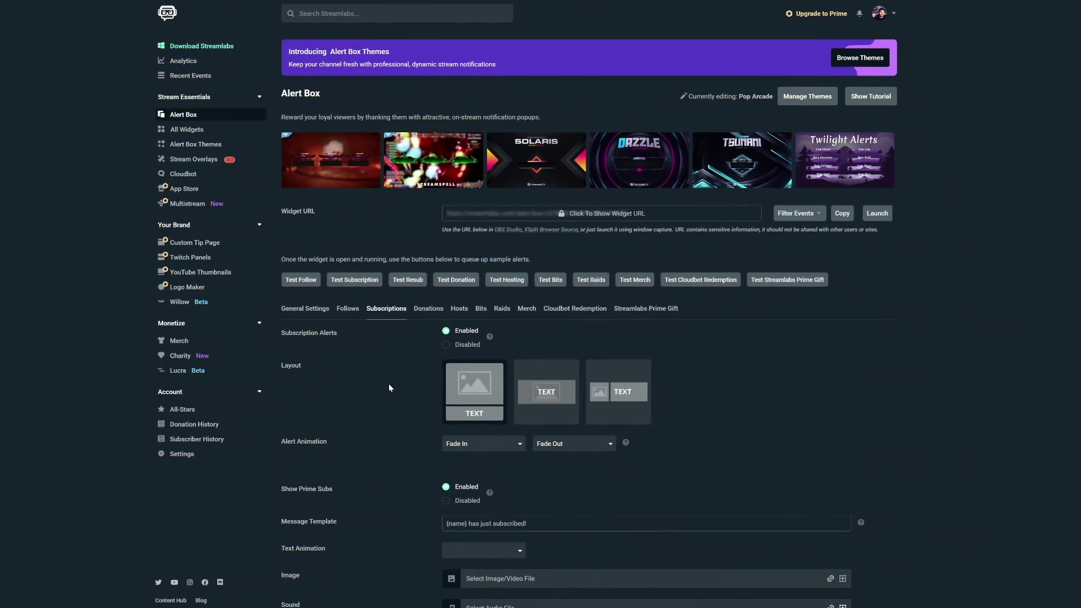
{"action": "scroll", "coordinate": [389, 384], "scroll_direction": "down", "scroll_amount": 15}
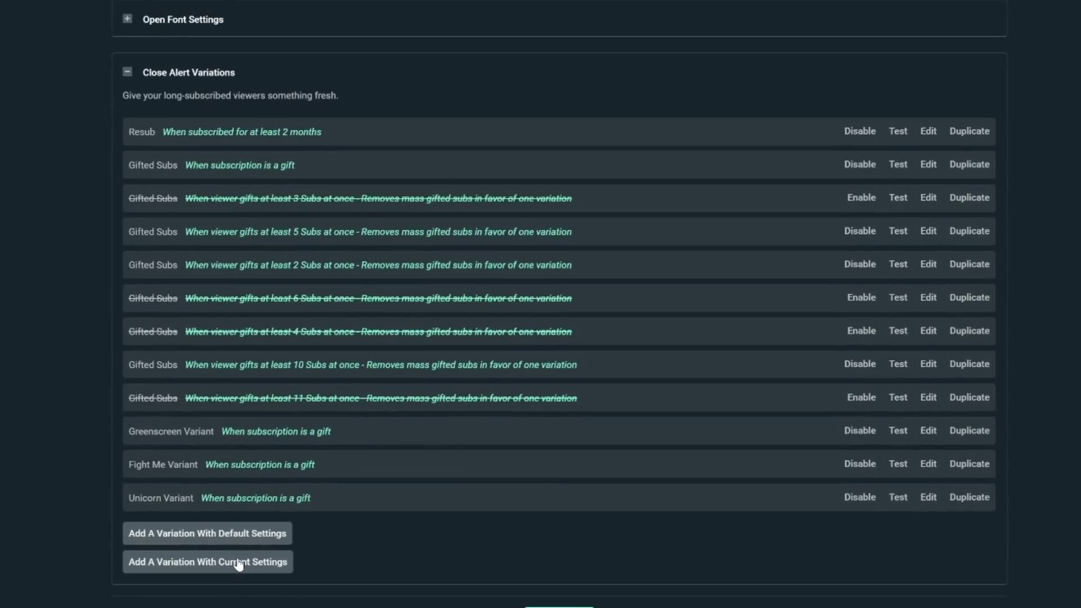
{"action": "left_click", "coordinate": [214, 567]}
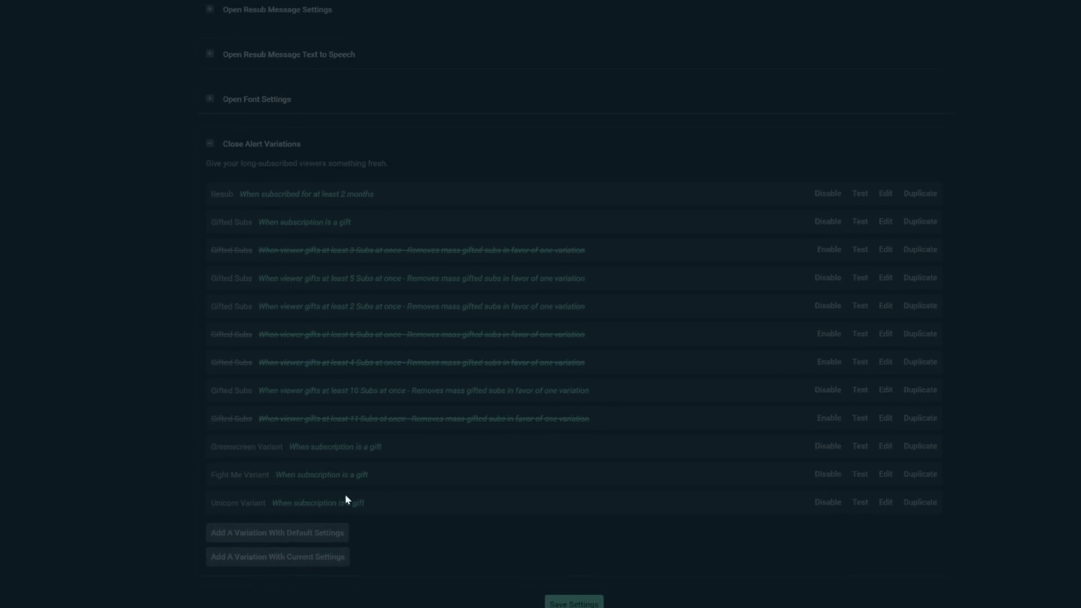
{"action": "left_click", "coordinate": [488, 85]}
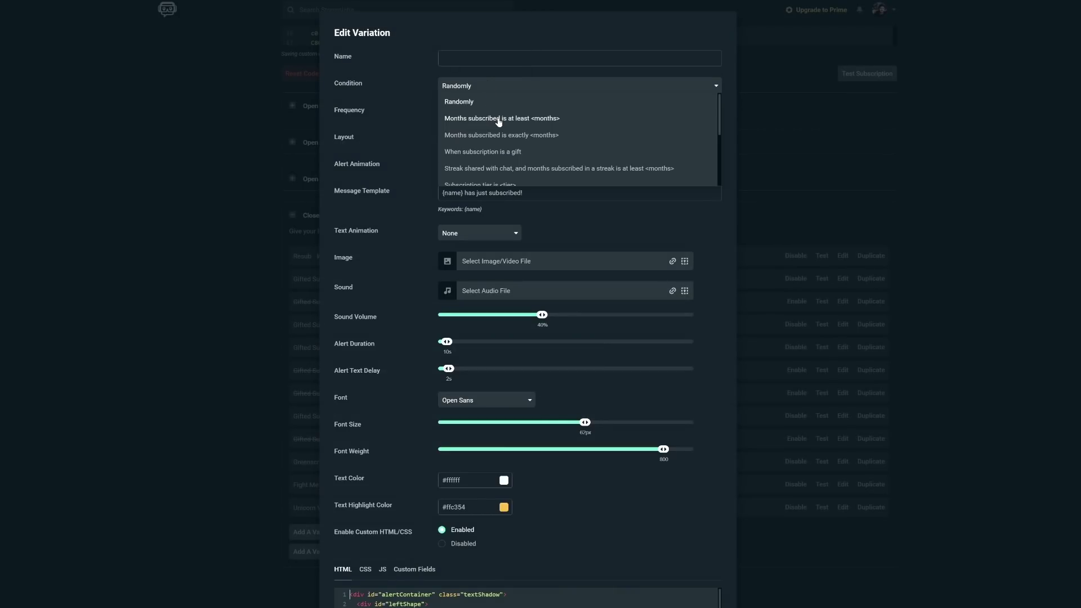
{"action": "scroll", "coordinate": [497, 144], "scroll_direction": "down", "scroll_amount": 5}
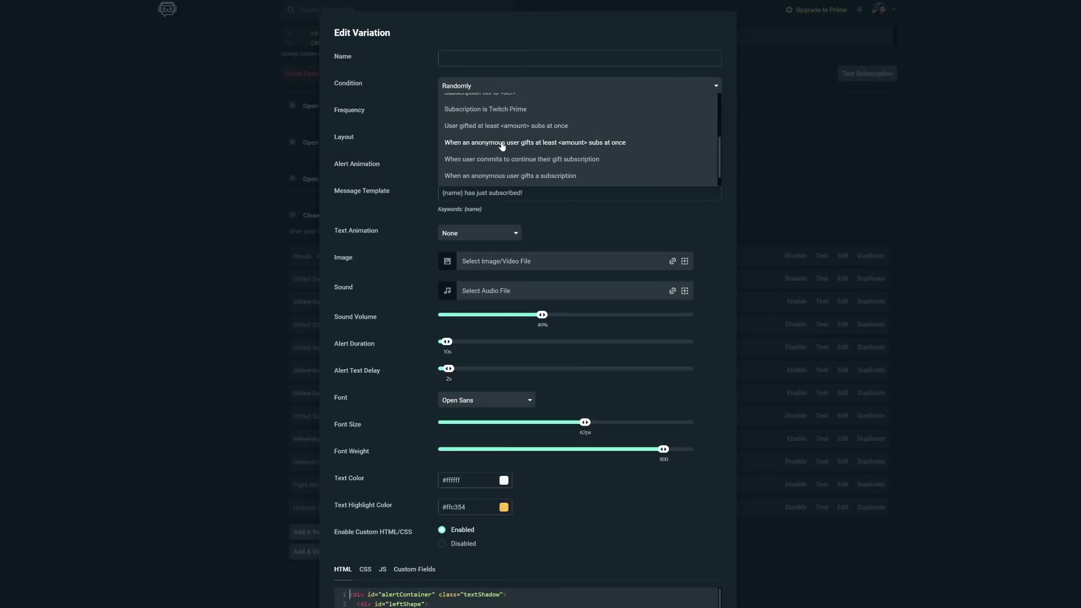
{"action": "left_click", "coordinate": [489, 127]}
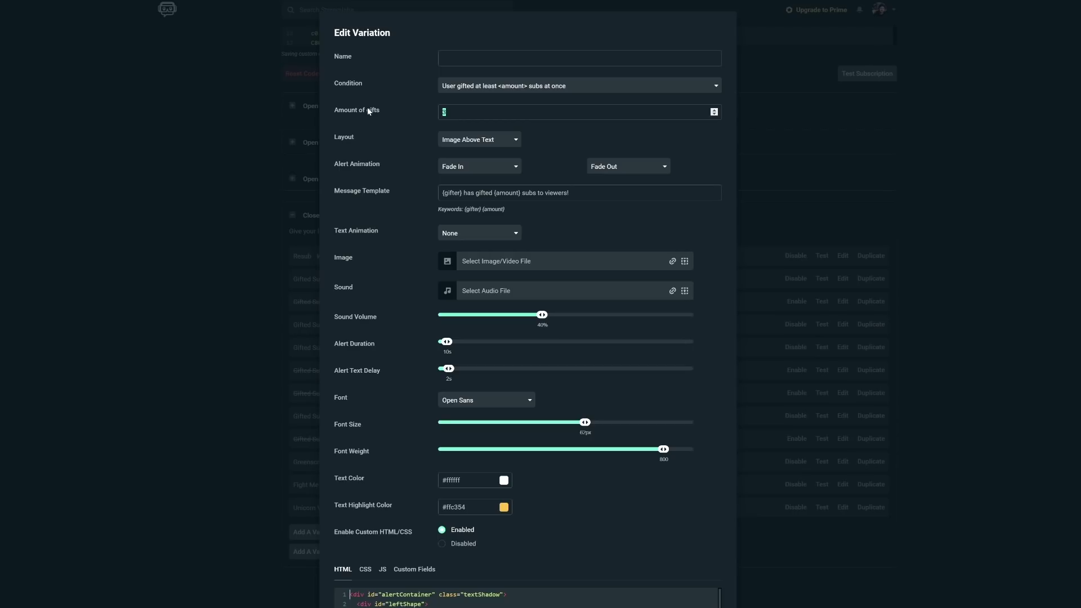
{"action": "type", "text": "2"}
{"action": "scroll", "coordinate": [519, 309], "scroll_direction": "down", "scroll_amount": 2}
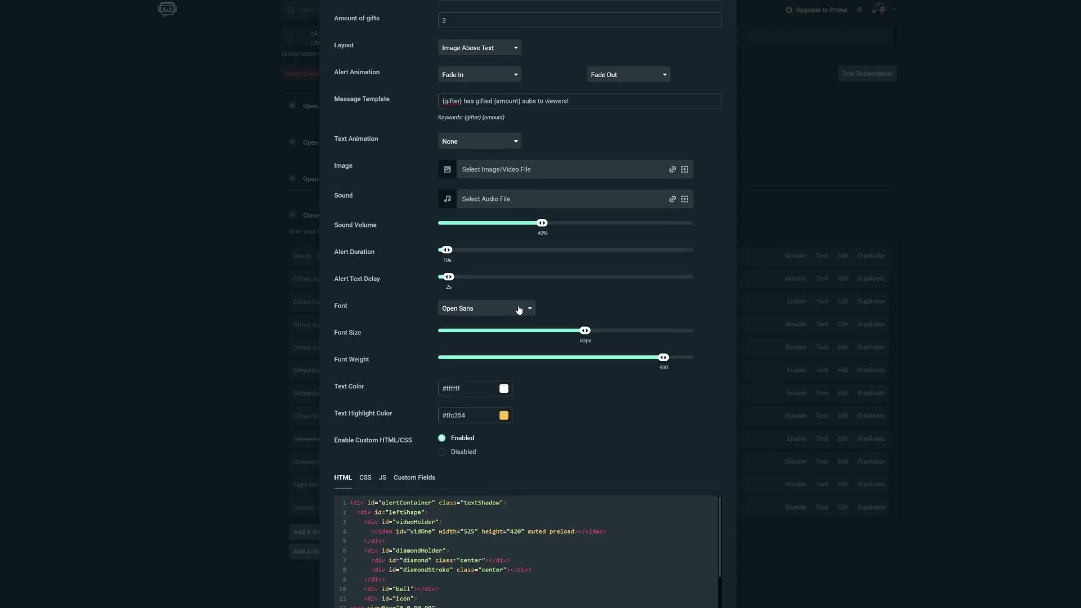
{"action": "scroll", "coordinate": [518, 305], "scroll_direction": "up", "scroll_amount": 2}
{"action": "scroll", "coordinate": [518, 305], "scroll_direction": "down", "scroll_amount": 4}
{"action": "left_click", "coordinate": [679, 574]}
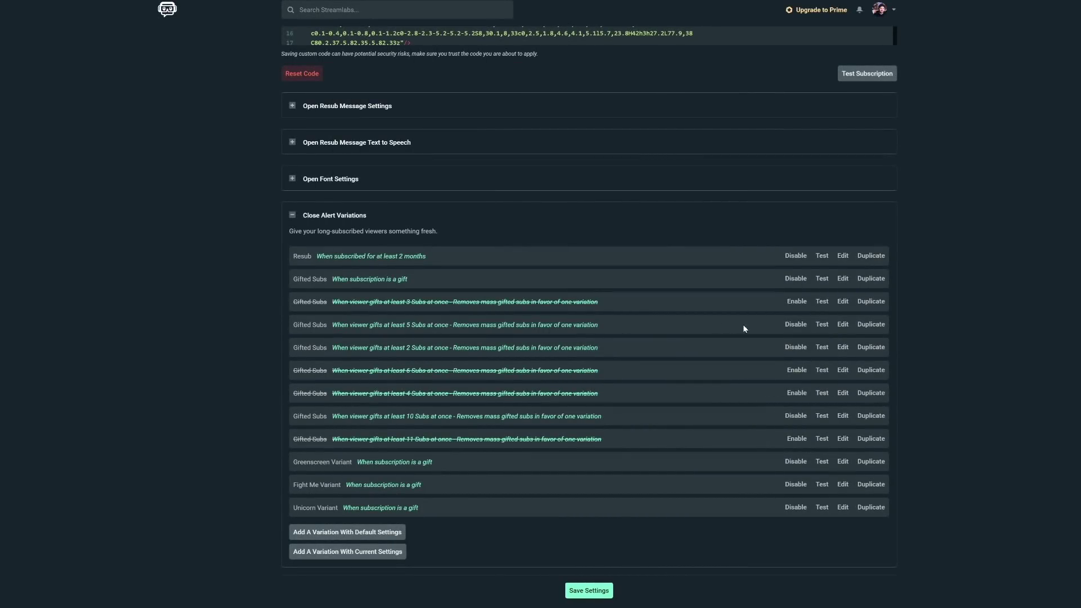
{"action": "left_click", "coordinate": [822, 325]}
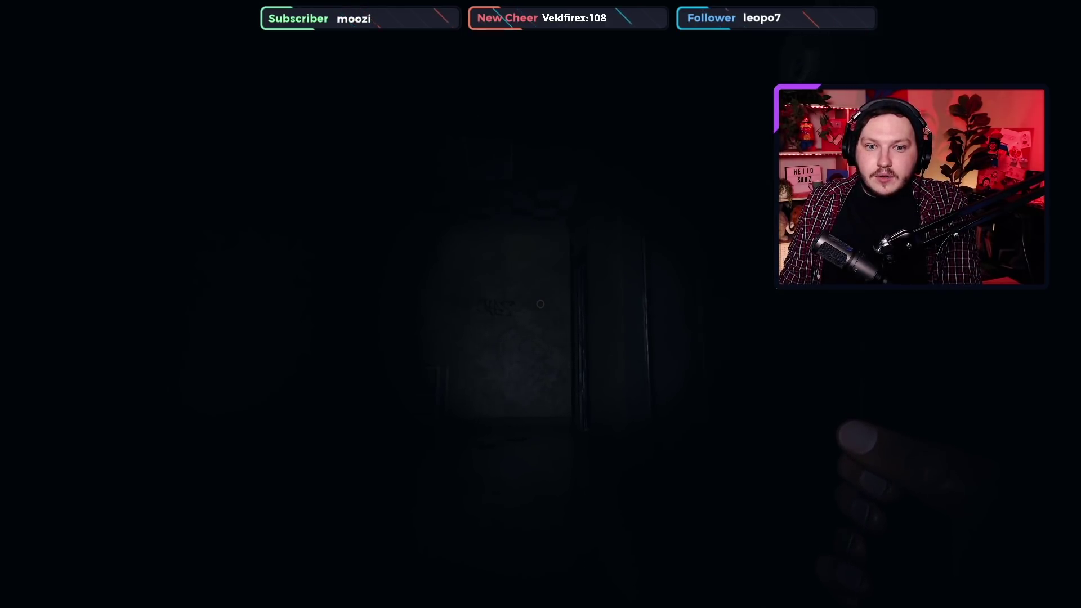
Drop one glowstick by the dark door and another beside the blue bin.
{"action": "key", "text": "2"}
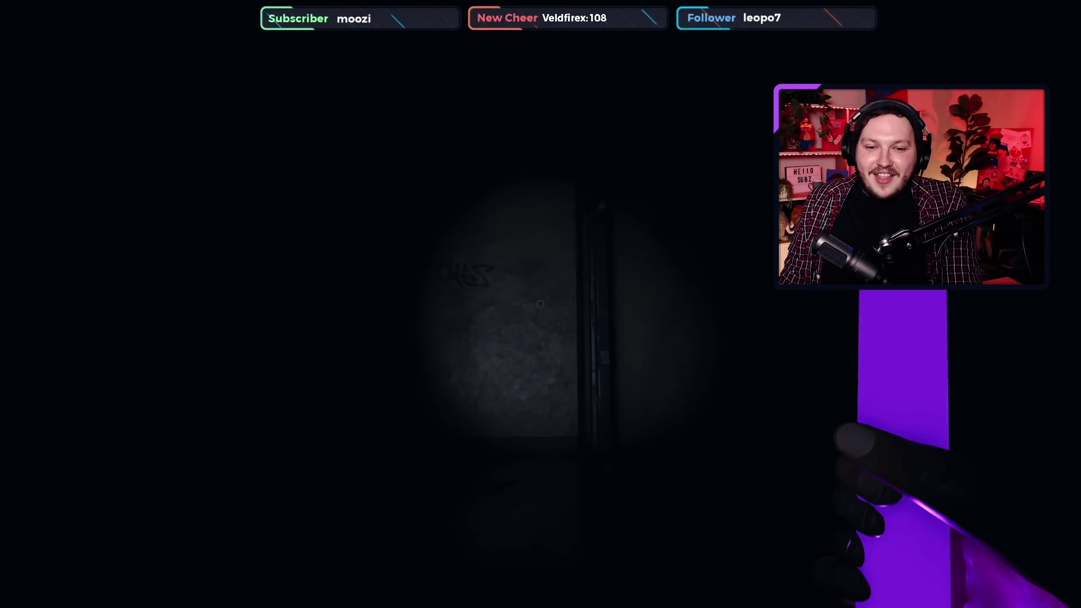
{"action": "key", "text": "w"}
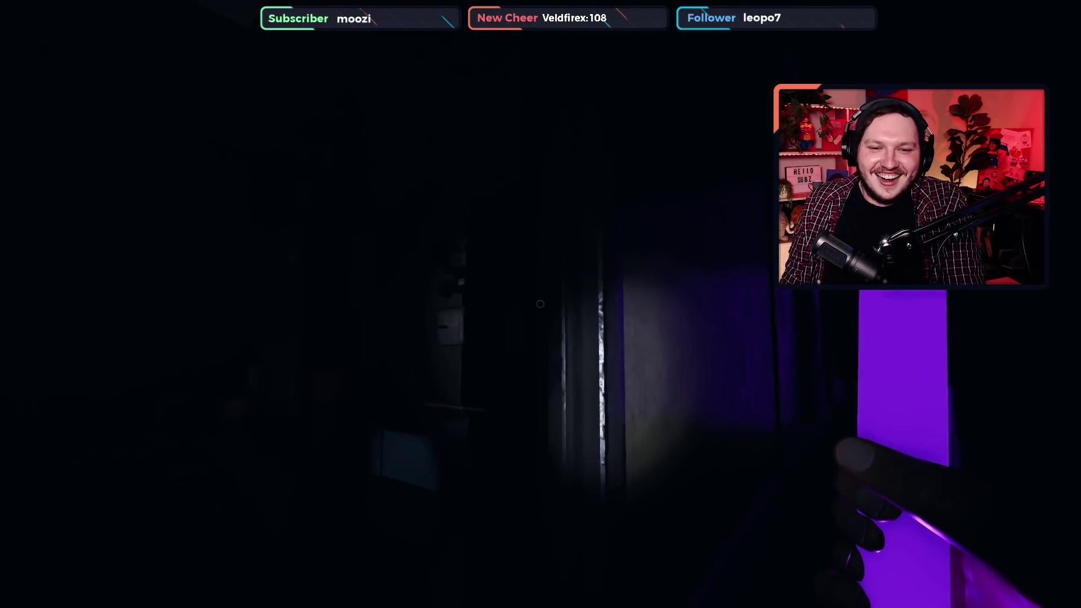
{"action": "key", "text": "g"}
{"action": "key", "text": "2"}
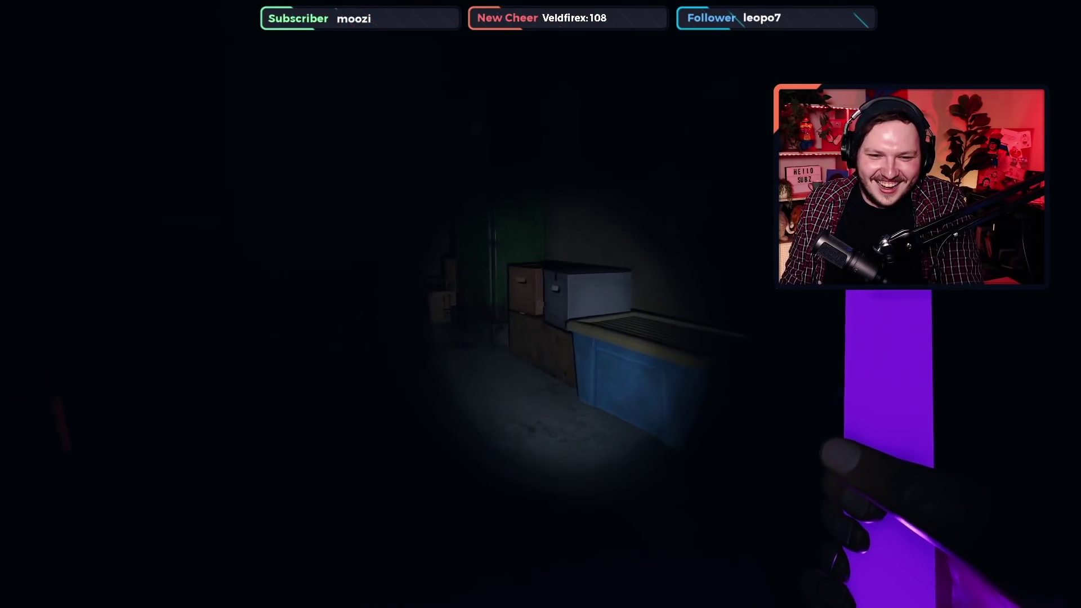
{"action": "key", "text": "g"}
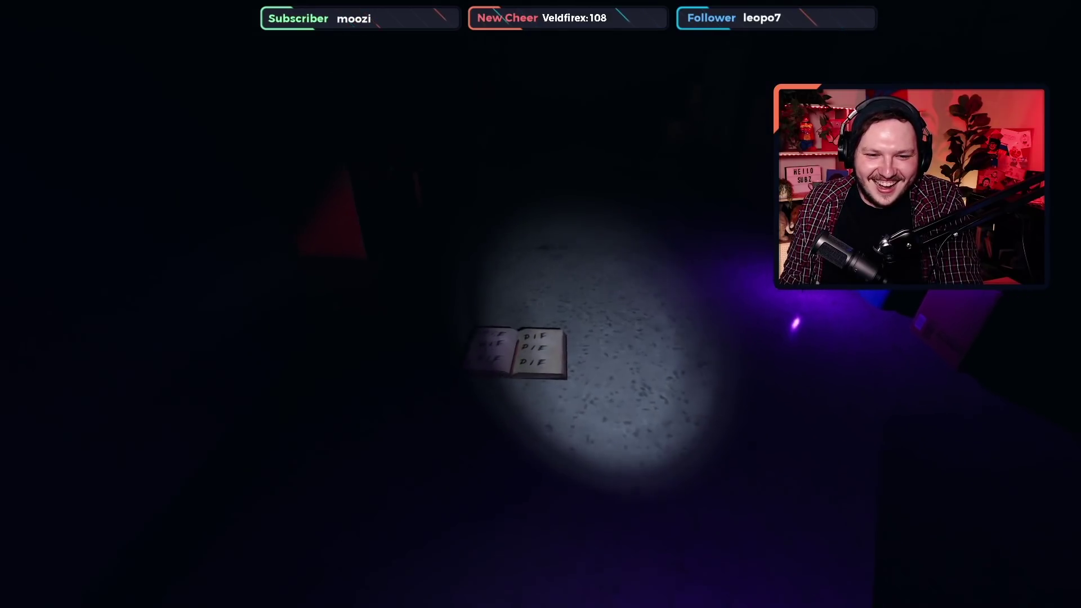
{"action": "key", "text": "w"}
{"action": "key", "text": "w"}
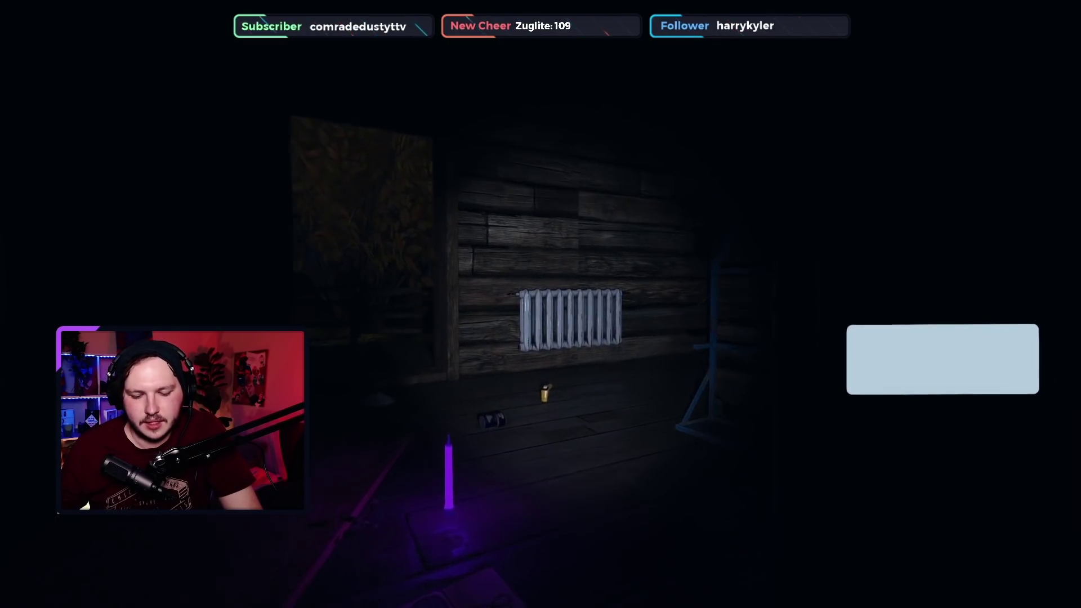
Set the journal's ghost type to Demon and return to the game.
{"action": "key", "text": "j"}
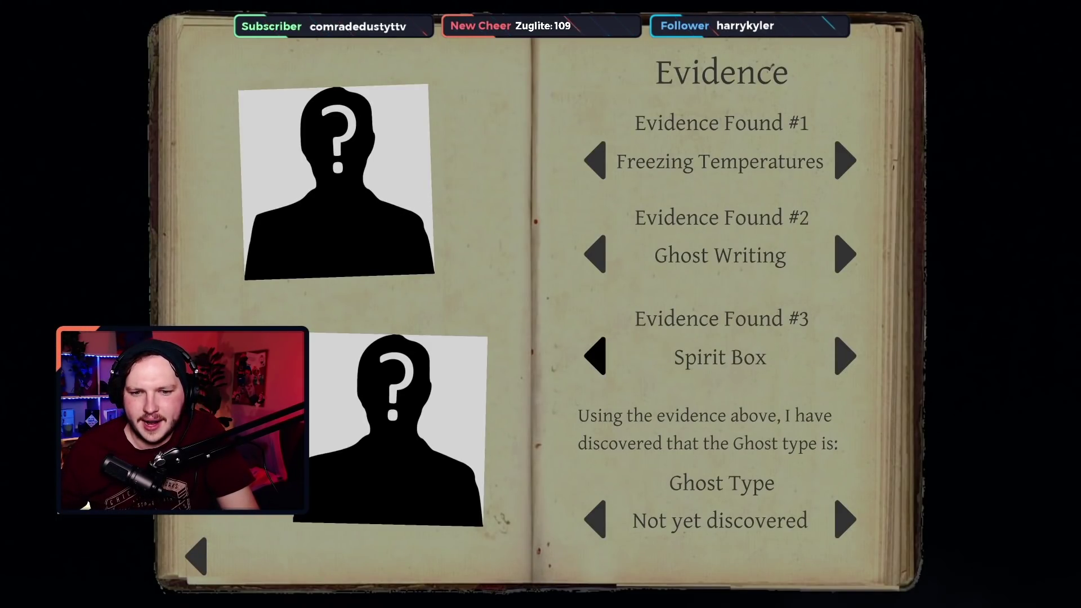
{"action": "left_click", "coordinate": [845, 518]}
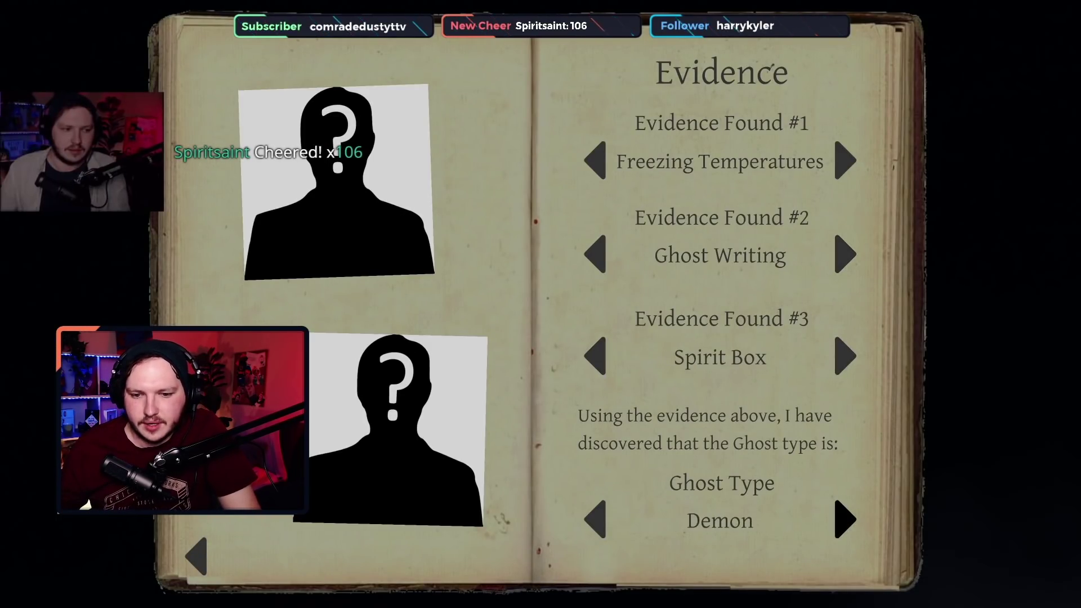
{"action": "key", "text": "j"}
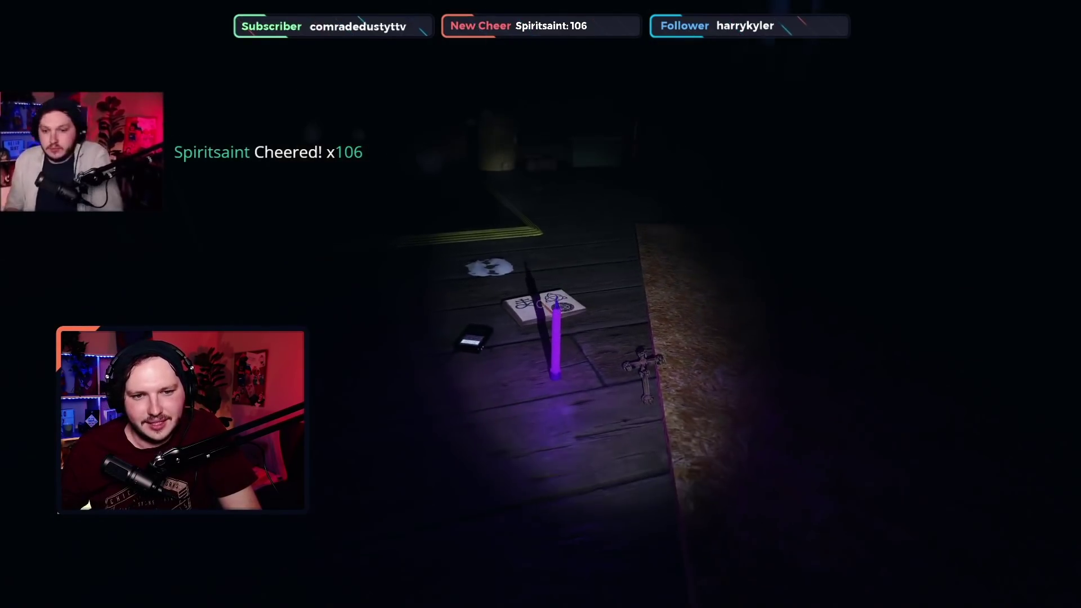